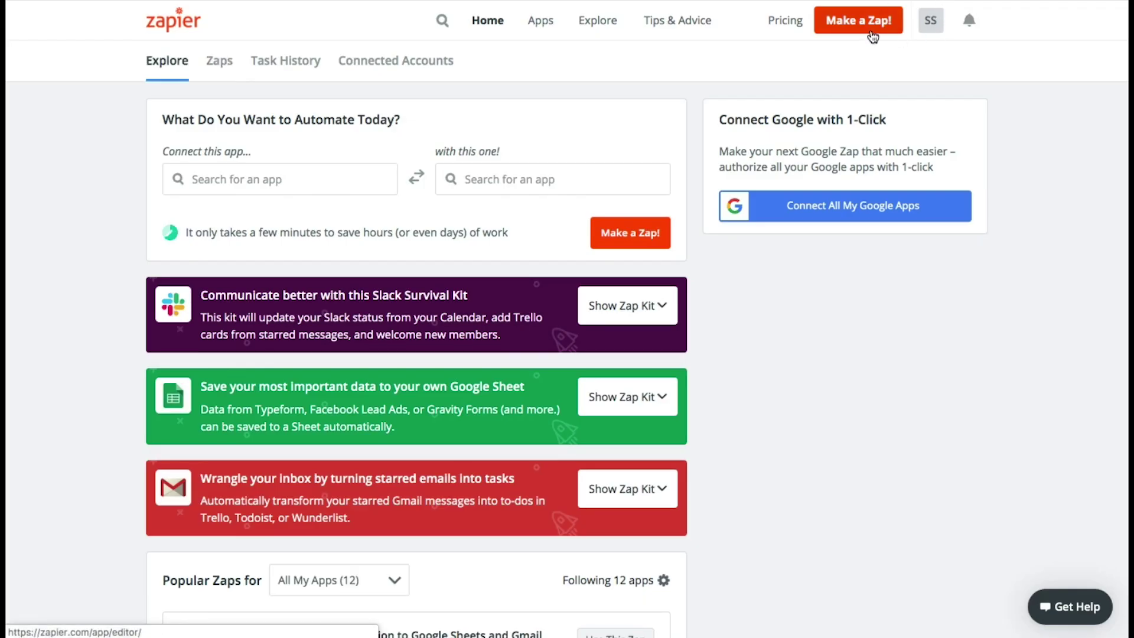
- Start a new zap triggered by ThriveCart's Product Purchase event
click(871, 33)
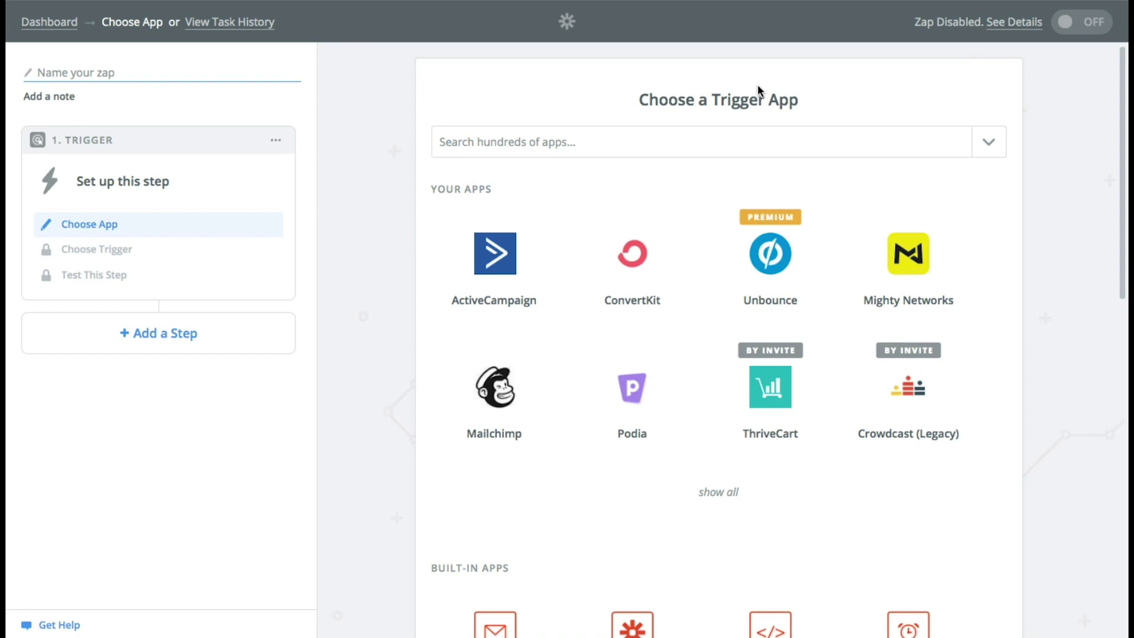
click(773, 425)
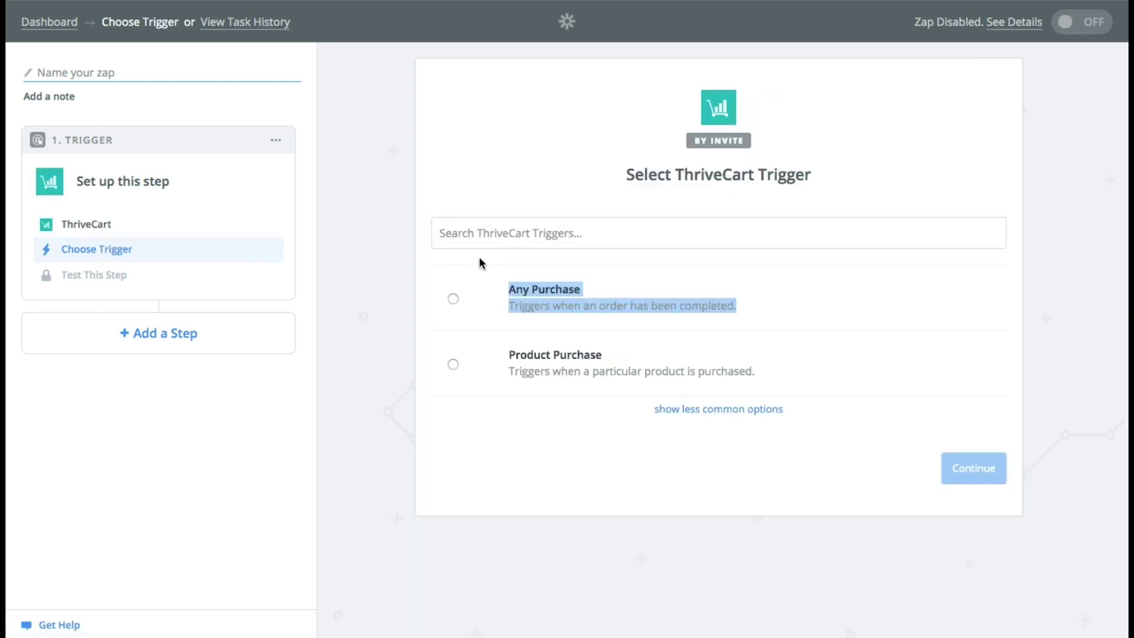
click(480, 267)
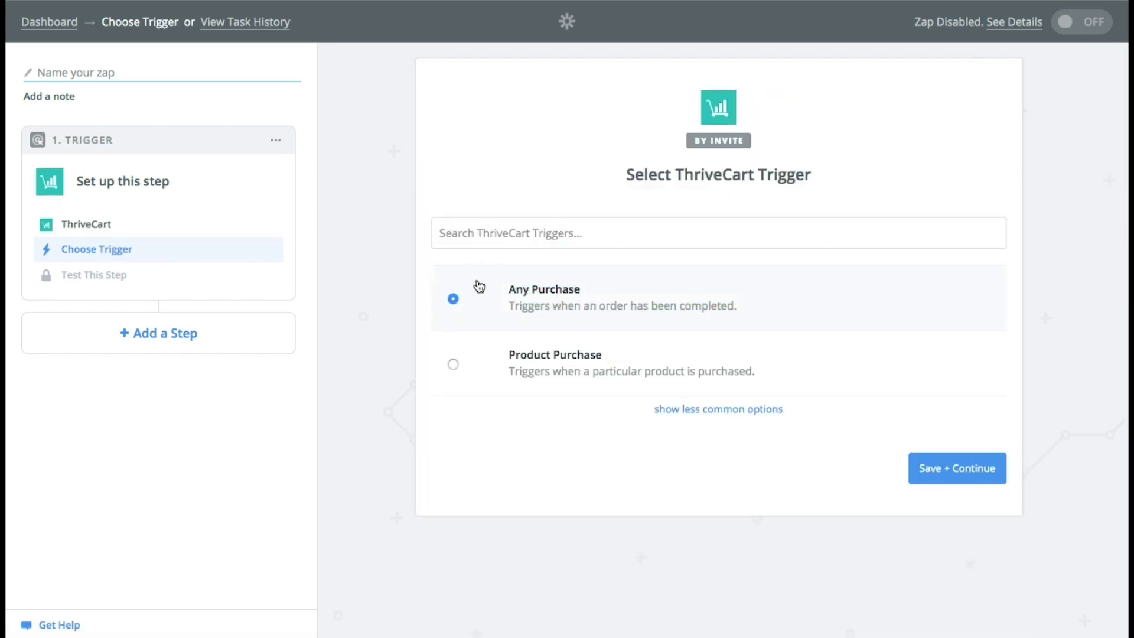
click(470, 377)
click(943, 464)
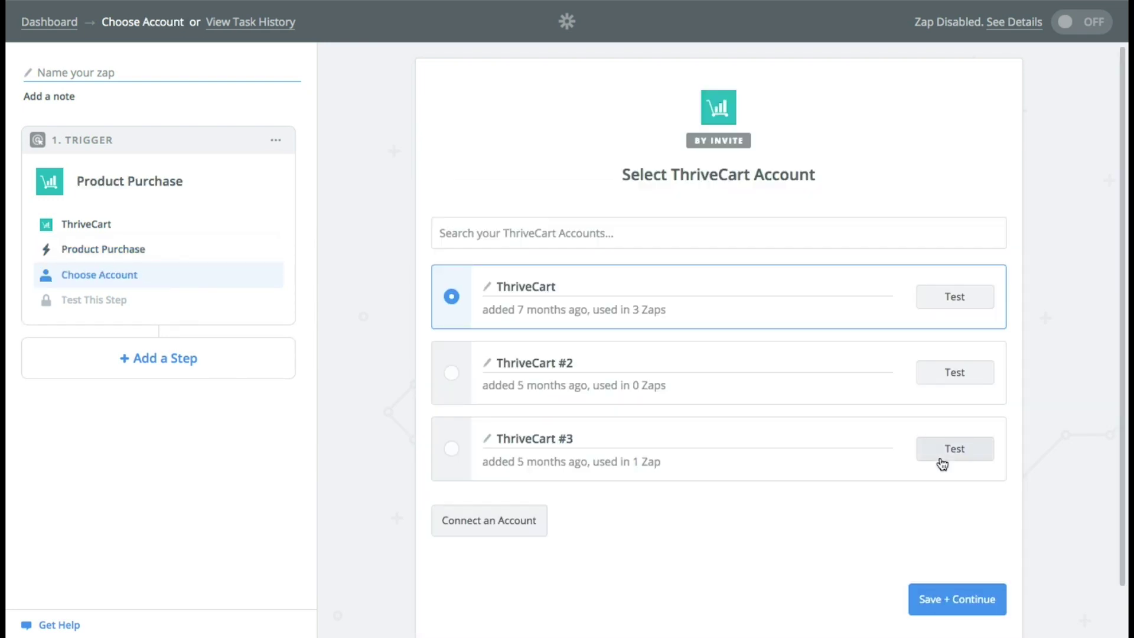
- Confirm the ThriveCart account and limit the trigger to GEA + MASTERMIND (Life-Time Access - $295) in Live mode
click(943, 600)
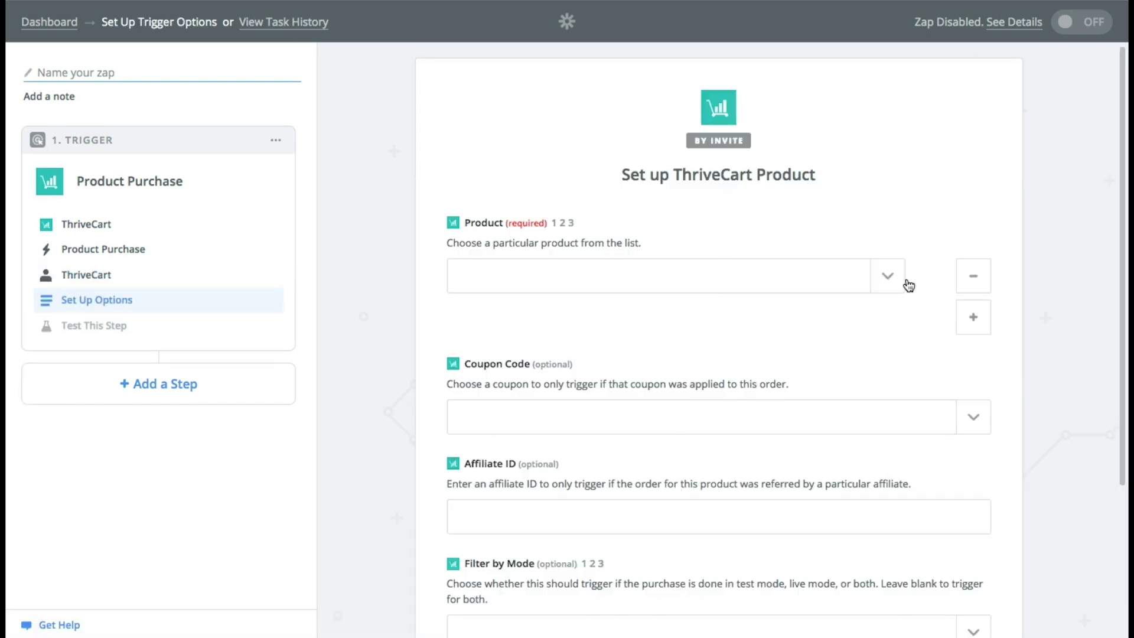
click(879, 284)
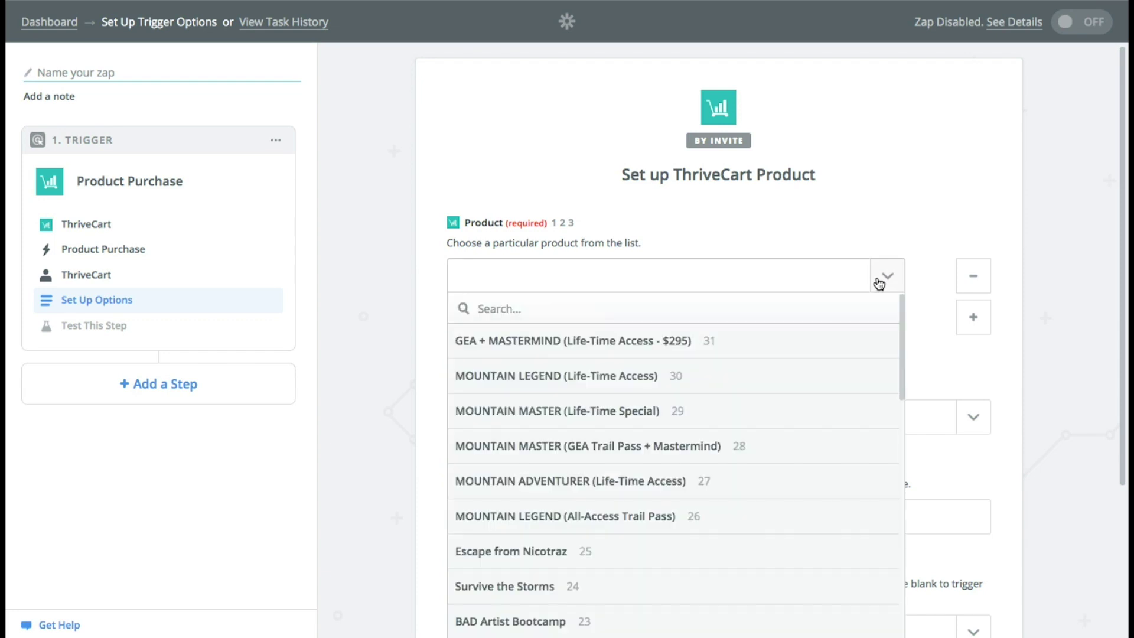
click(547, 357)
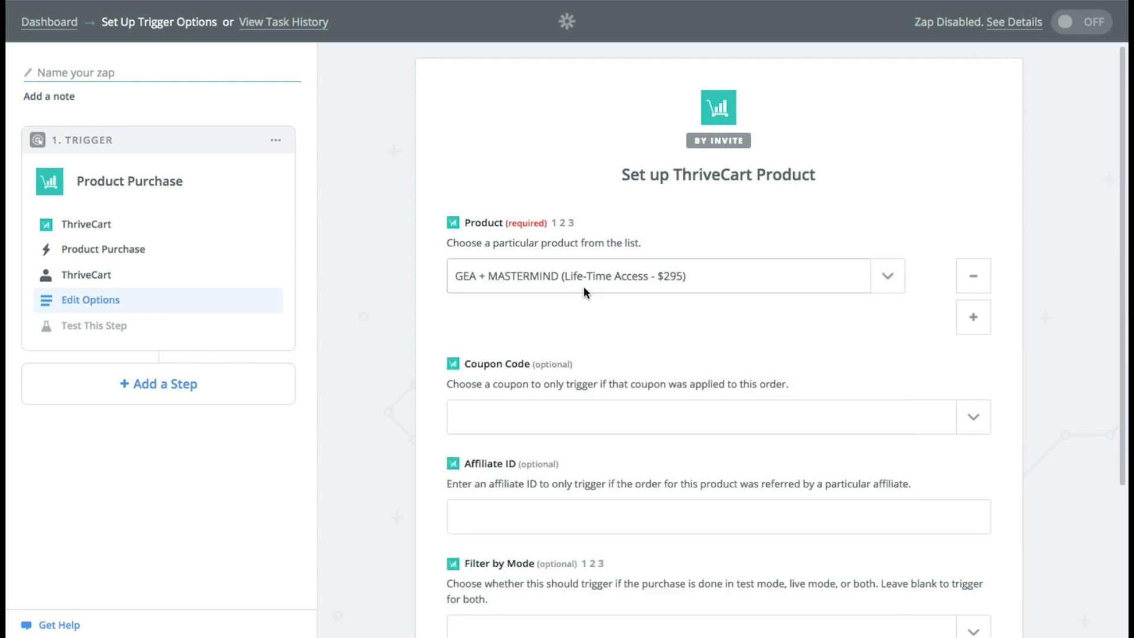
scroll(600, 295, down, 3)
scroll(600, 295, down, 3)
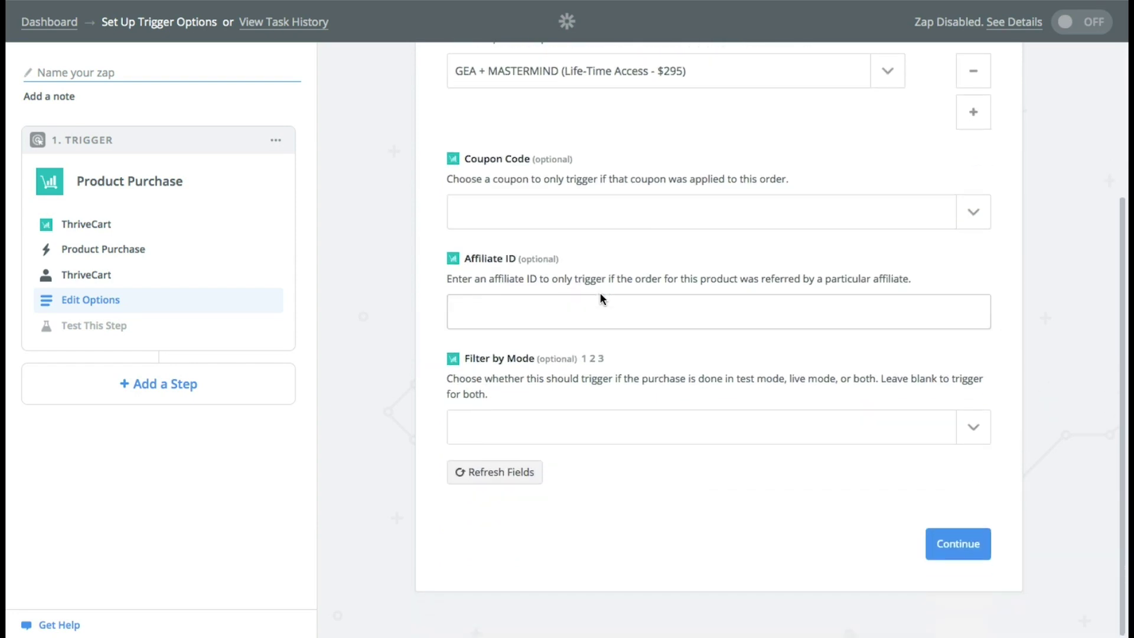
click(814, 417)
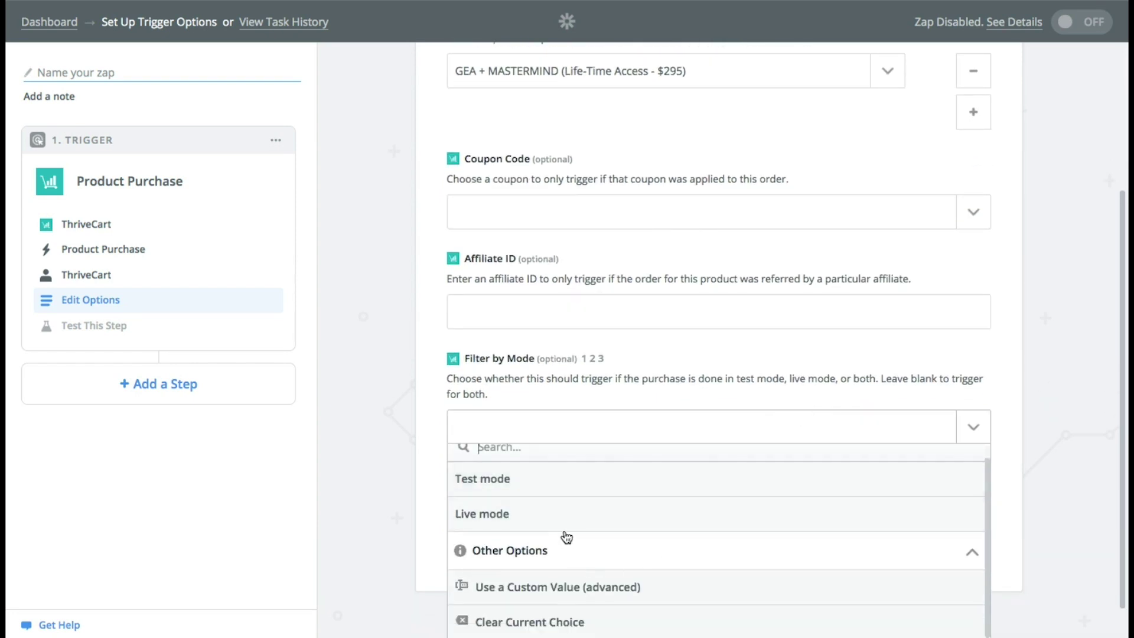
click(567, 510)
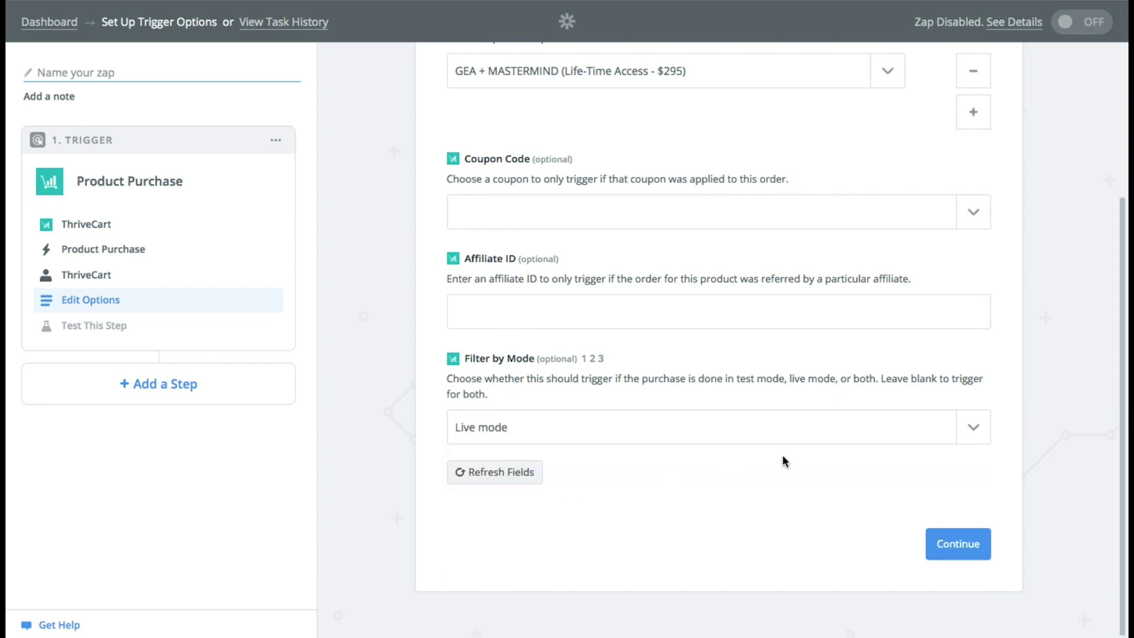
click(974, 543)
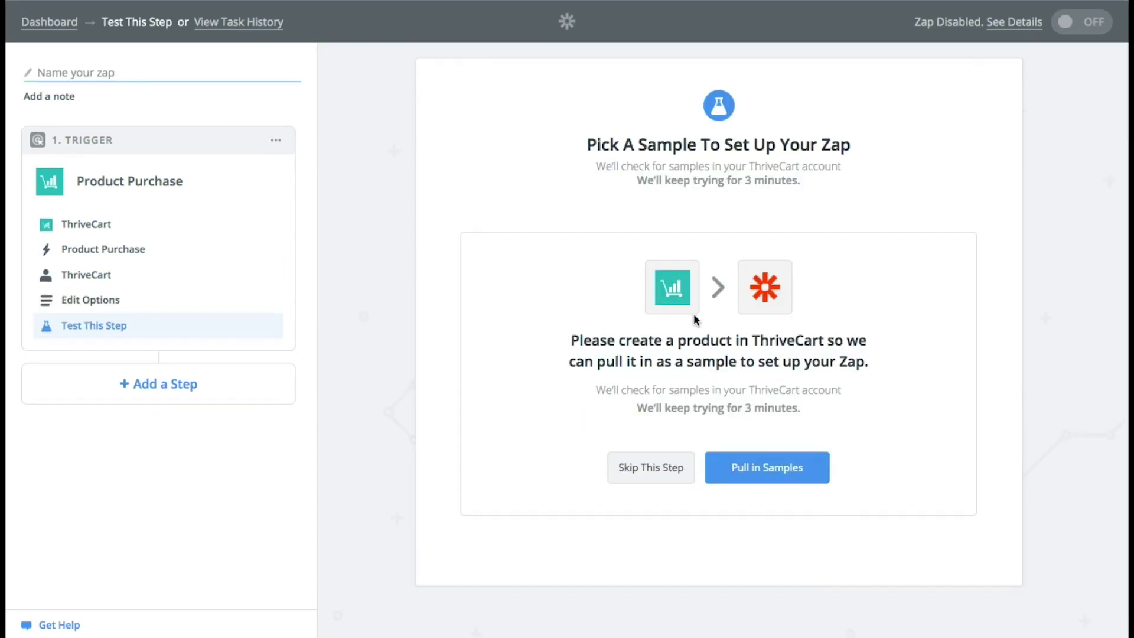
- Skip the trigger test using the default Product A sample, then add a new step
click(643, 472)
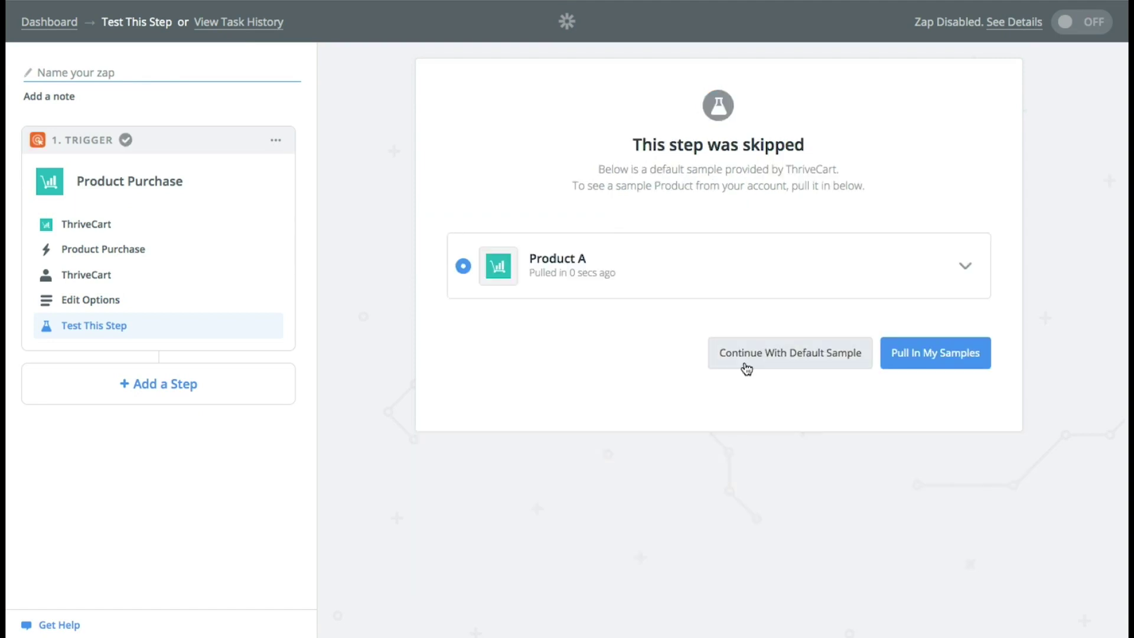
click(747, 366)
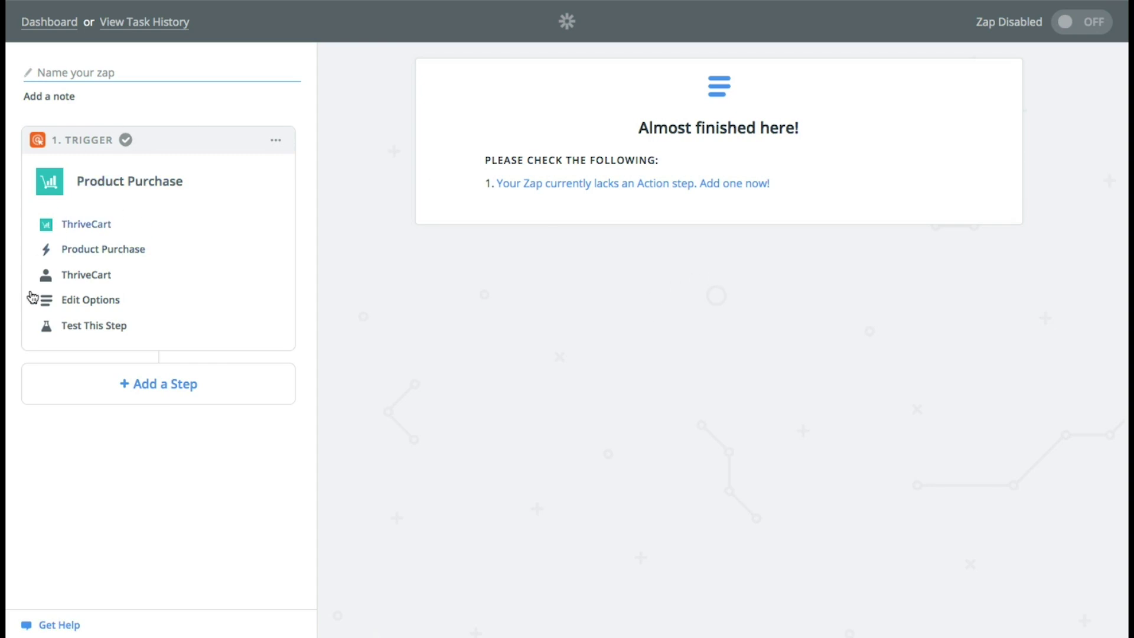
click(158, 404)
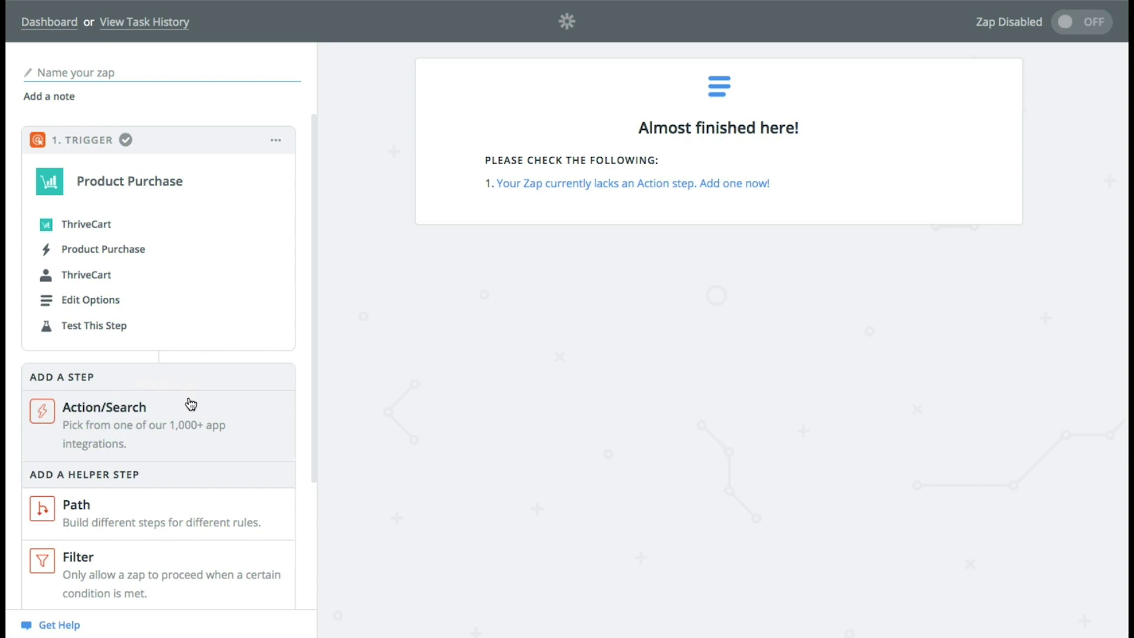
- Add a Mighty Networks Invite Members action step
click(182, 419)
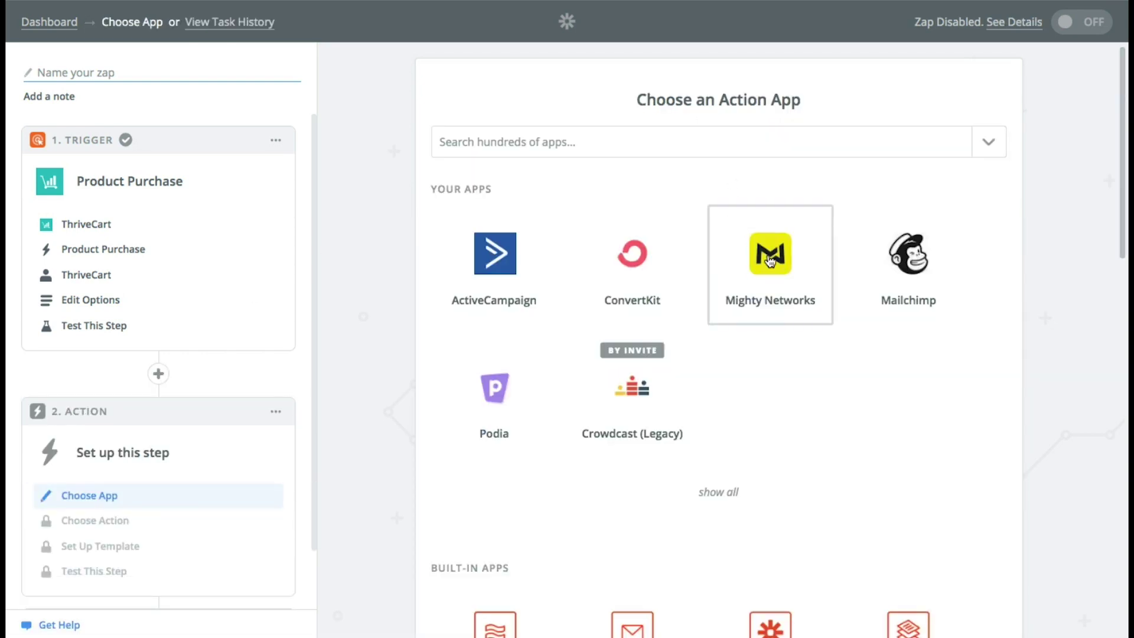
click(770, 262)
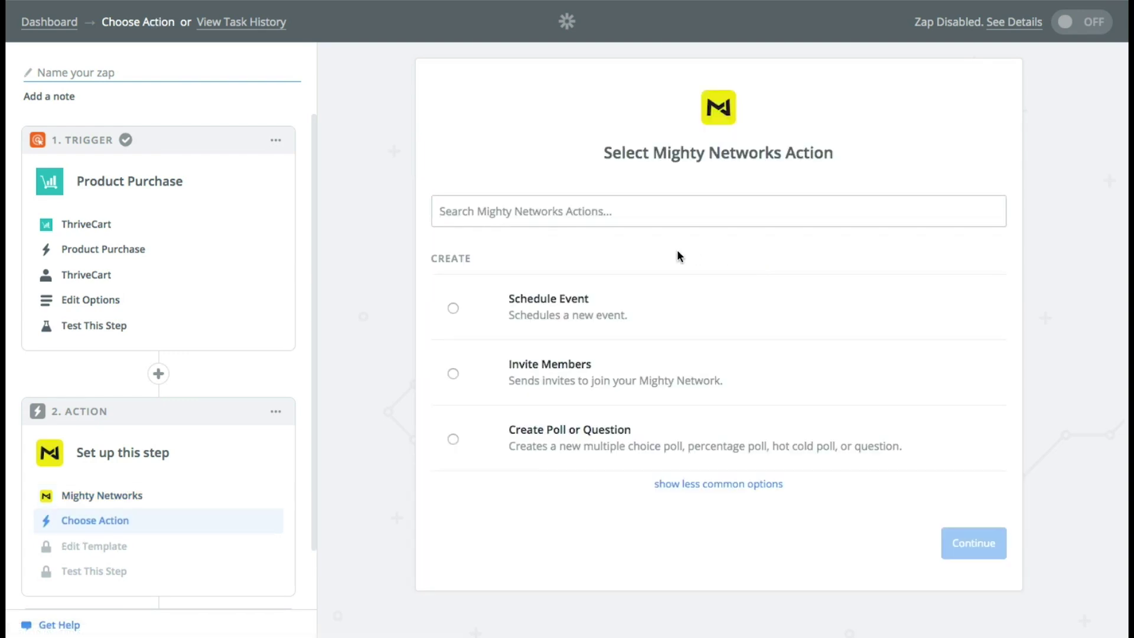
click(454, 384)
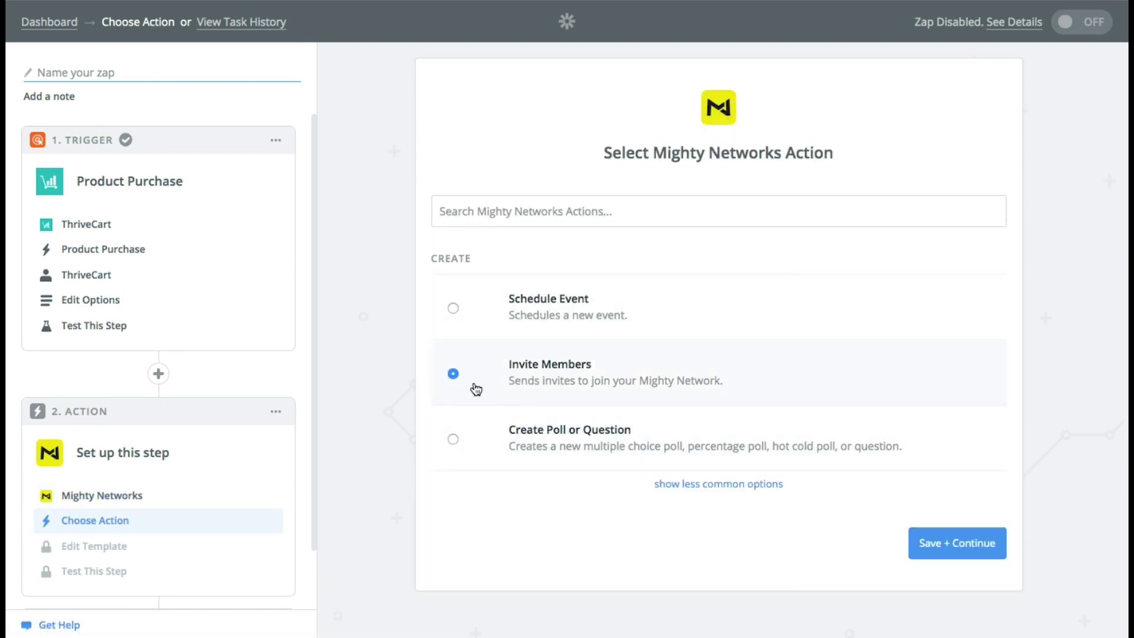
click(971, 542)
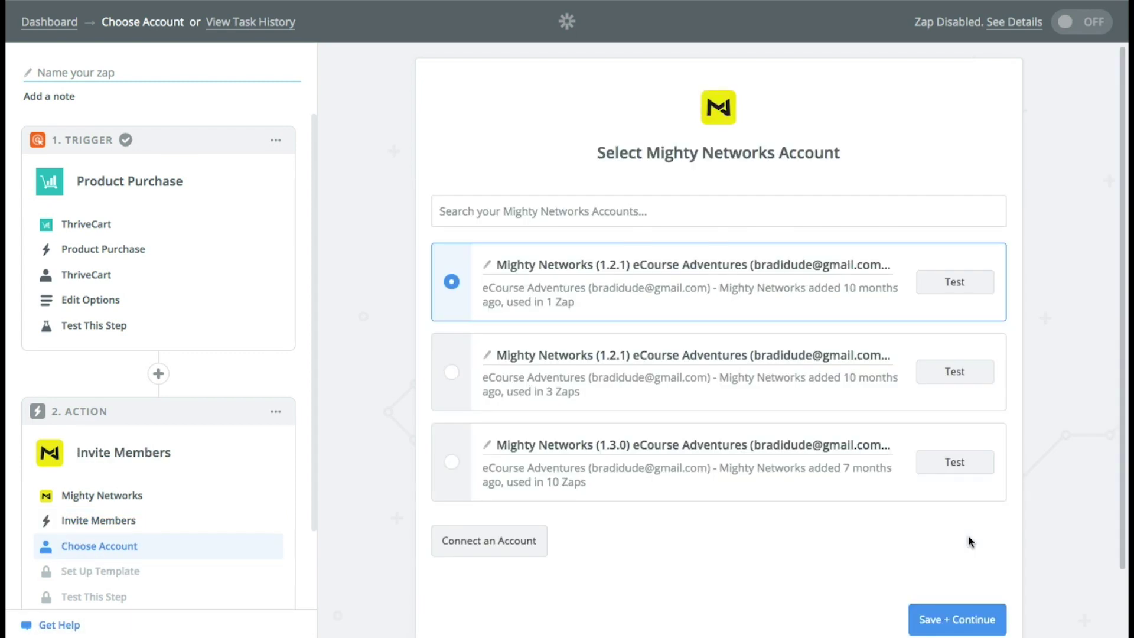
scroll(969, 535, down, 2)
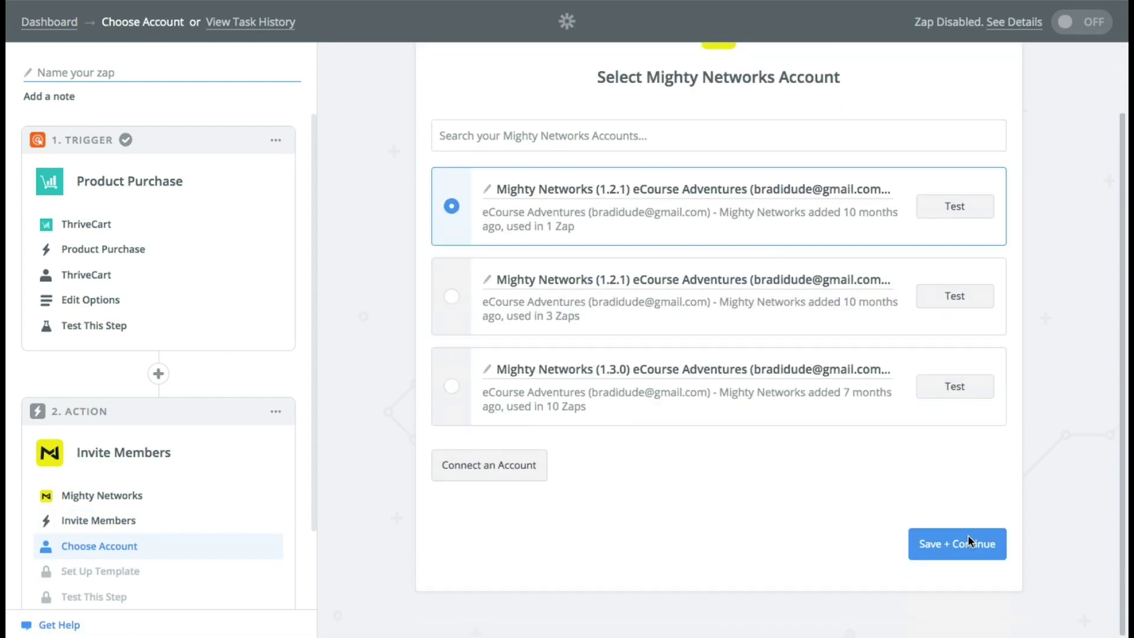
- Map the buyer's Customer Email as recipient and write the invite message 'Welcome to the Mastermind!'
click(957, 554)
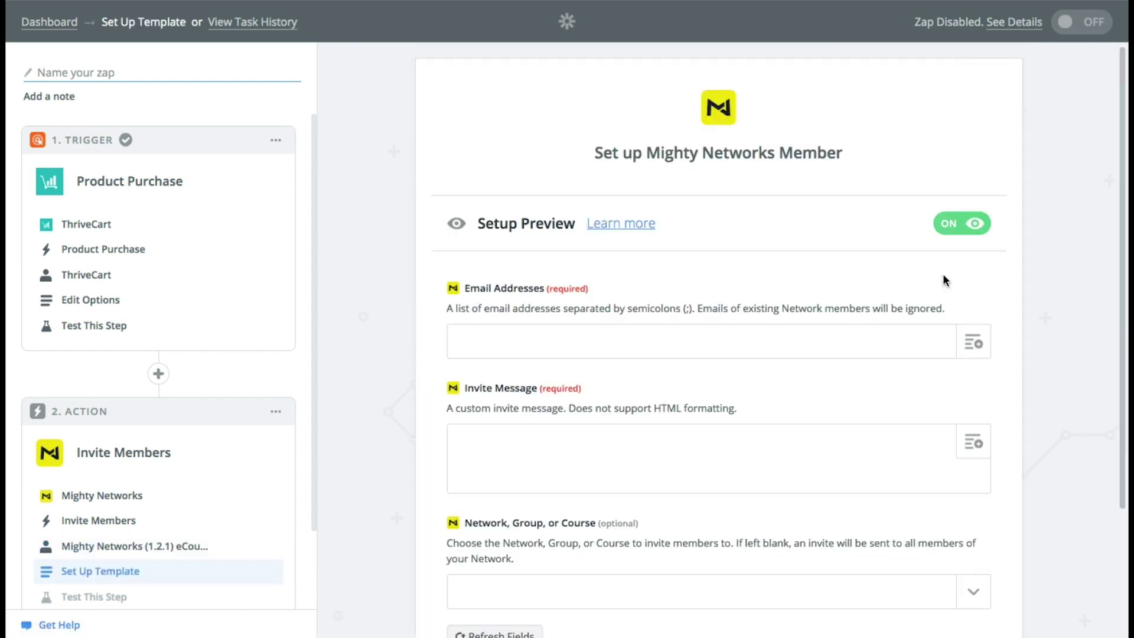
click(973, 342)
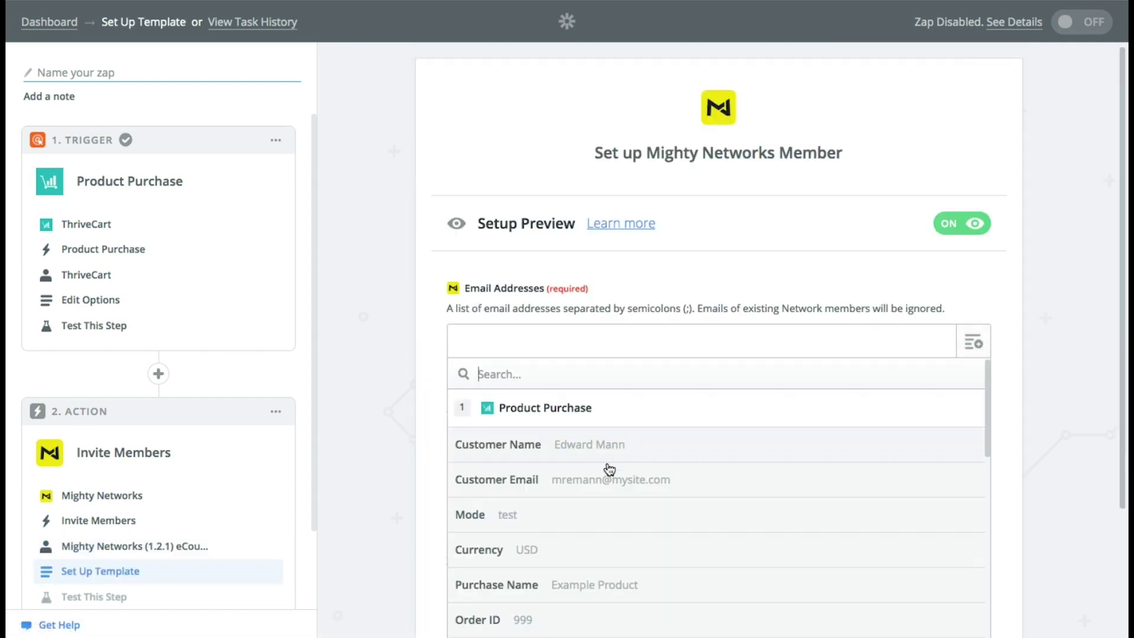
click(542, 484)
click(669, 444)
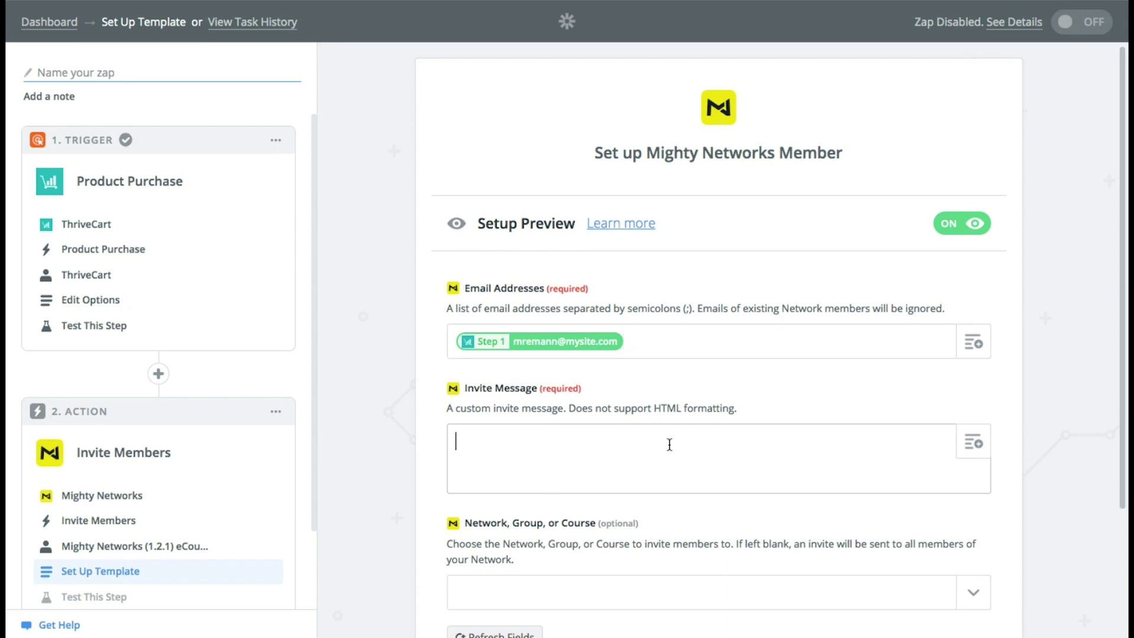
text(Welcom)
key(BackSpace)
key(BackSpace)
key(BackSpace)
text(lcome t)
text(o the Masterm)
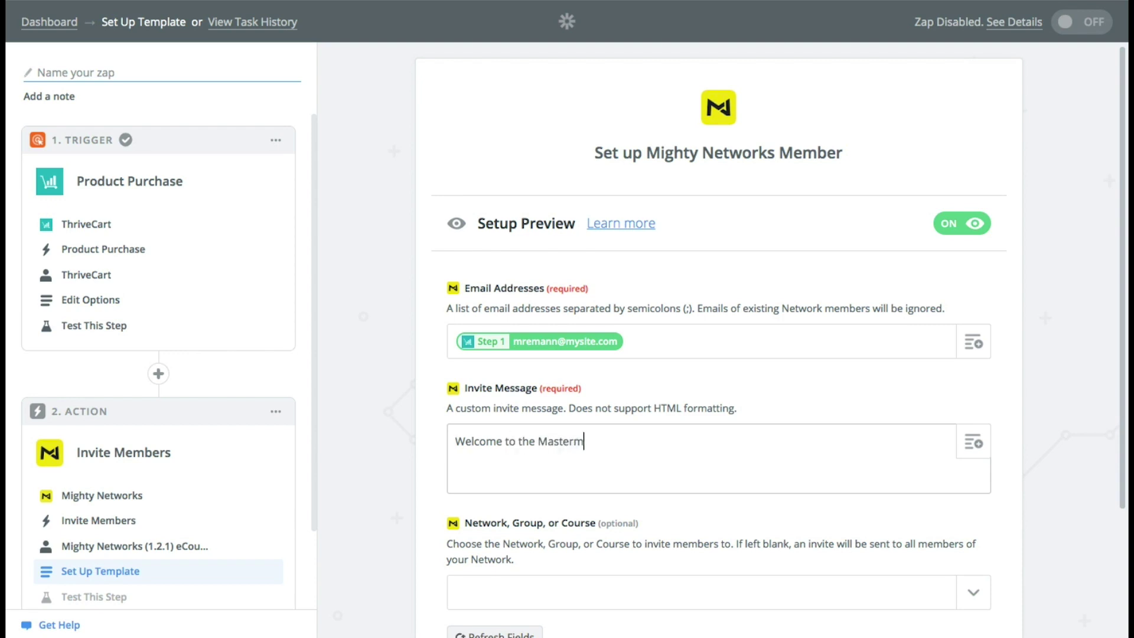
text(ind!)
- Choose Mastermind Coaching Circle as the invite's network group
scroll(719, 339, down, 5)
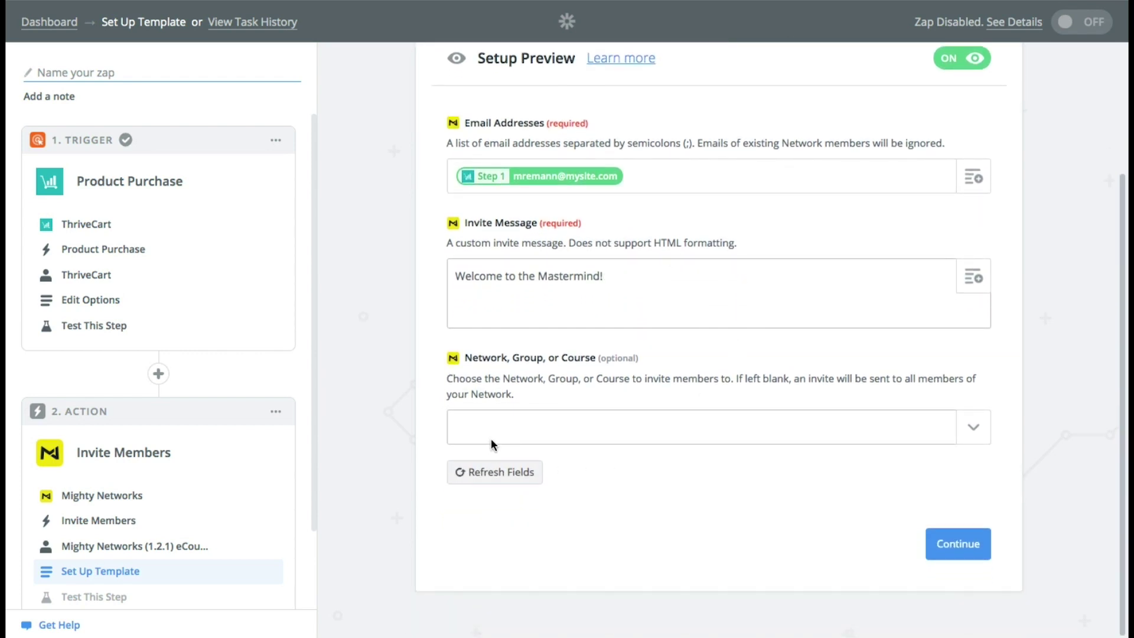
click(973, 427)
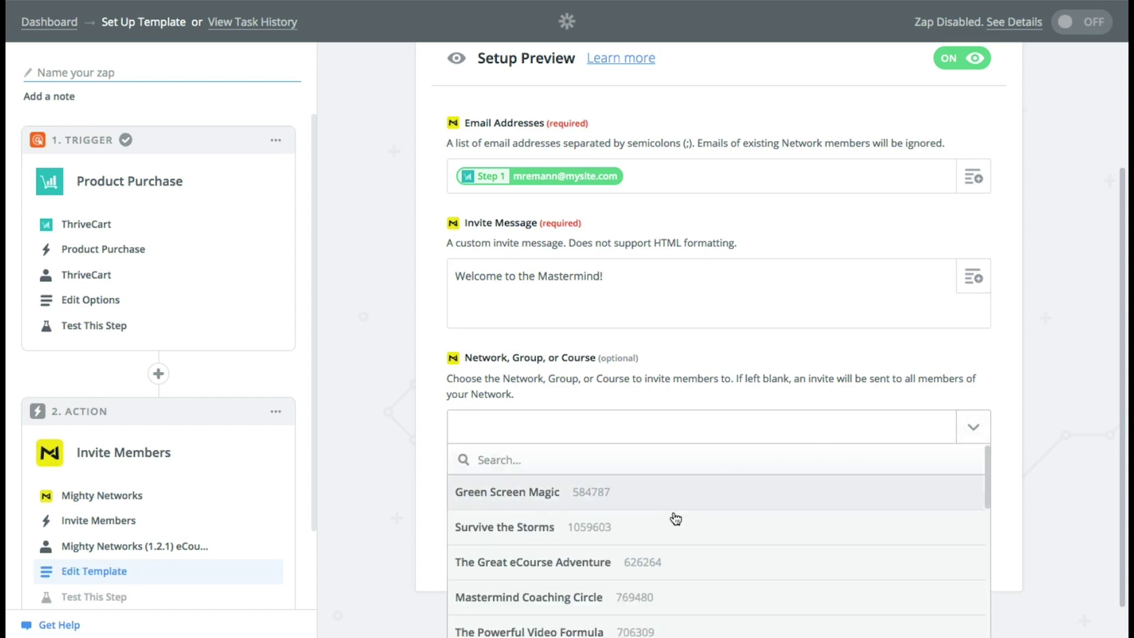
scroll(675, 519, down, 1)
scroll(675, 519, down, 1)
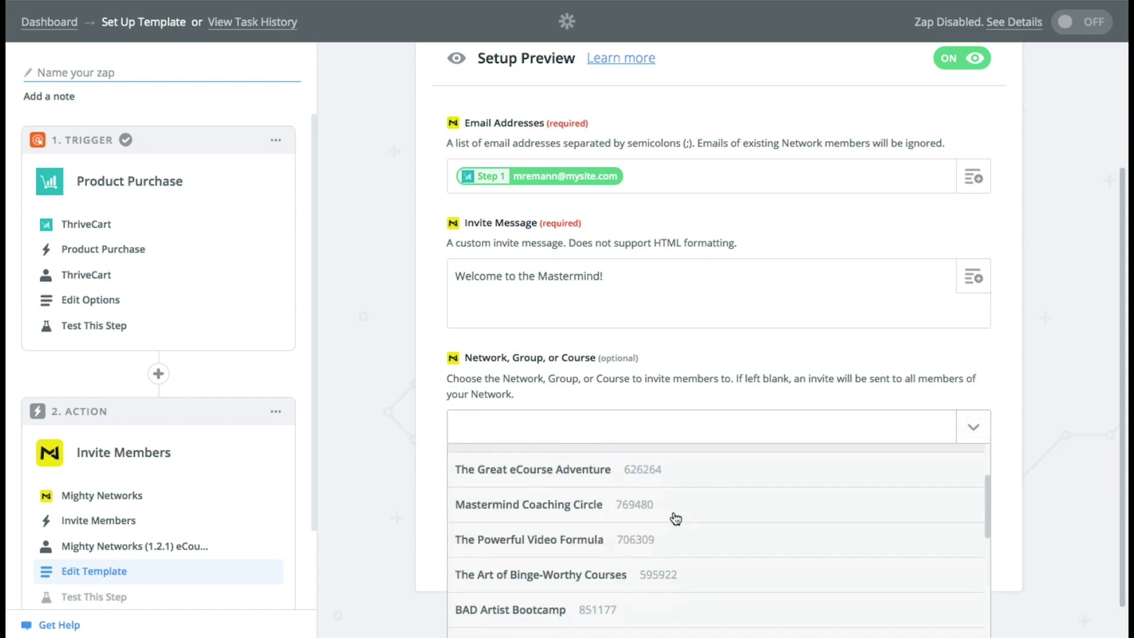
click(535, 511)
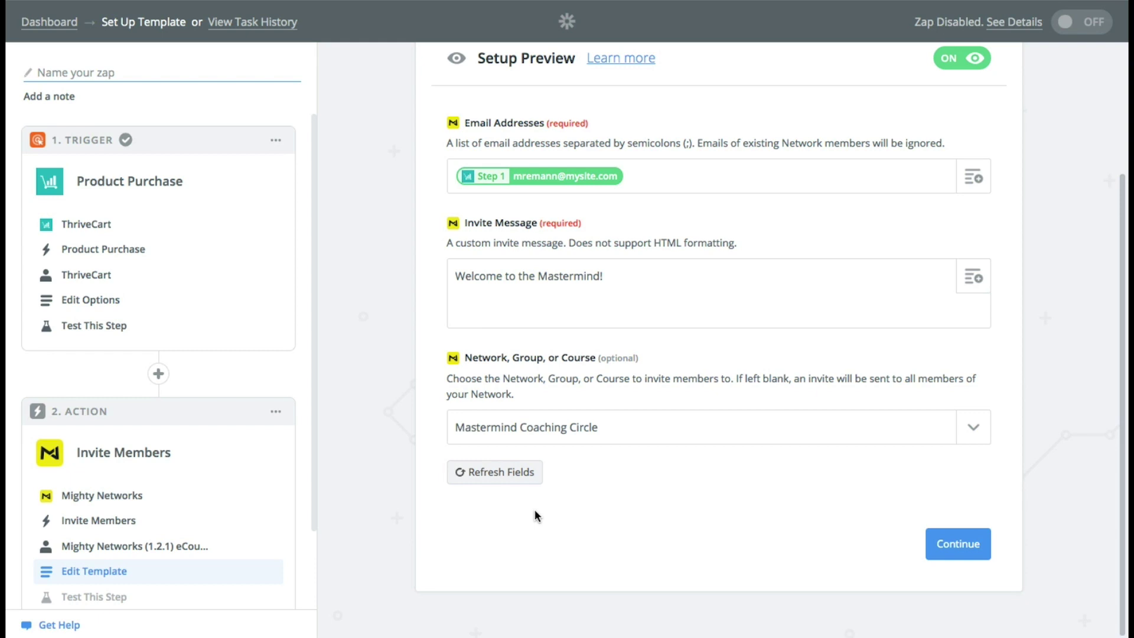
- Save the invite setup, send a successful test member, and finish the Mighty Networks step
click(972, 558)
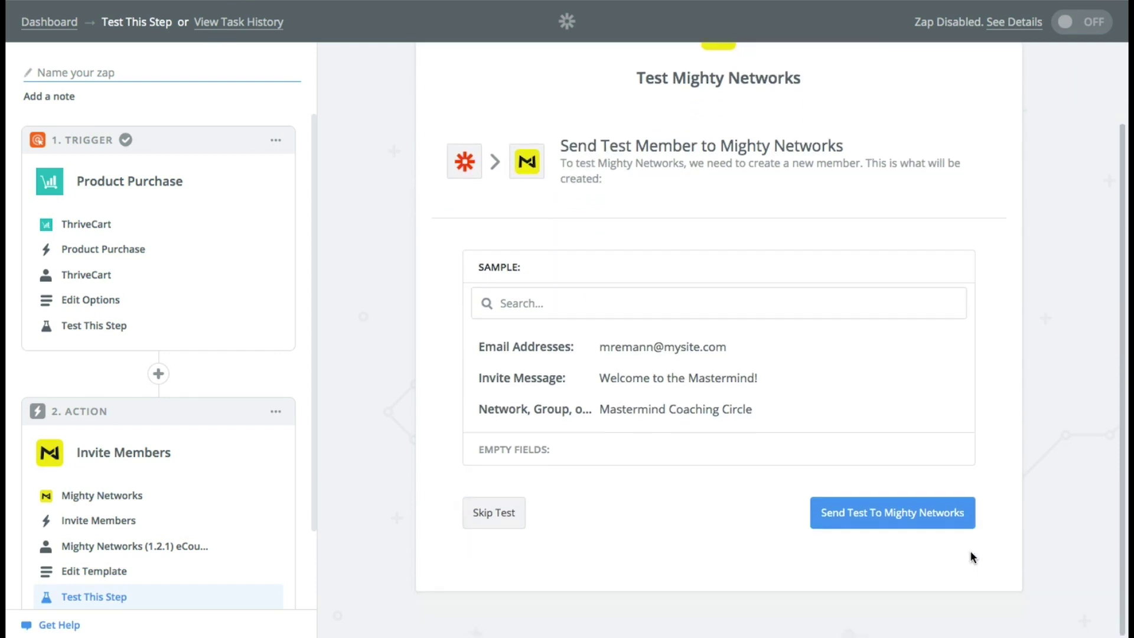
click(874, 514)
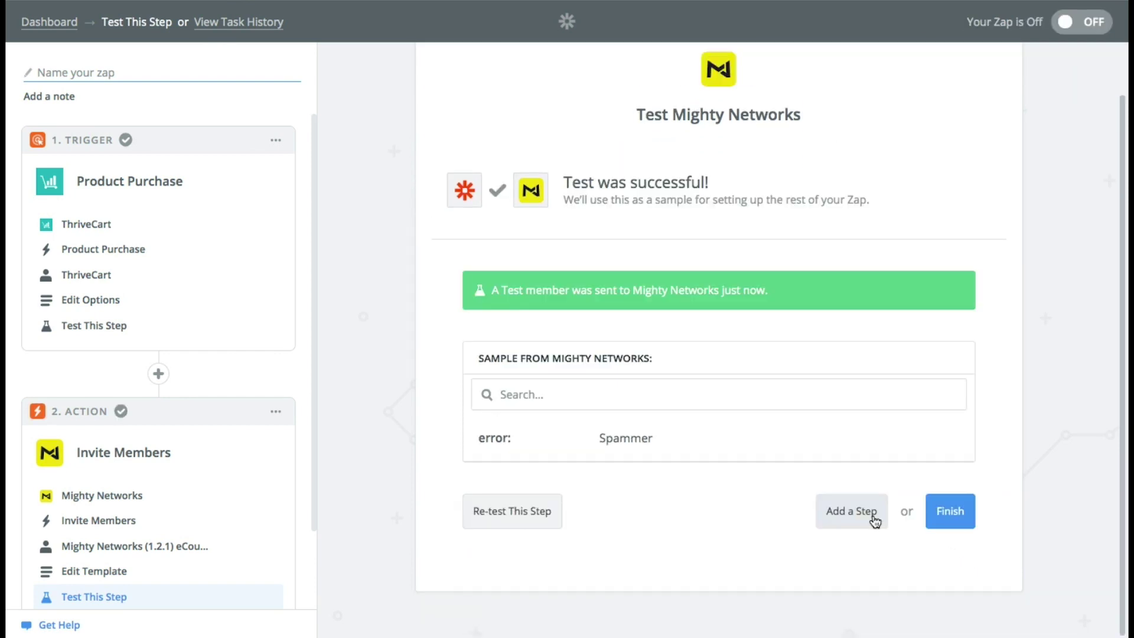
click(951, 512)
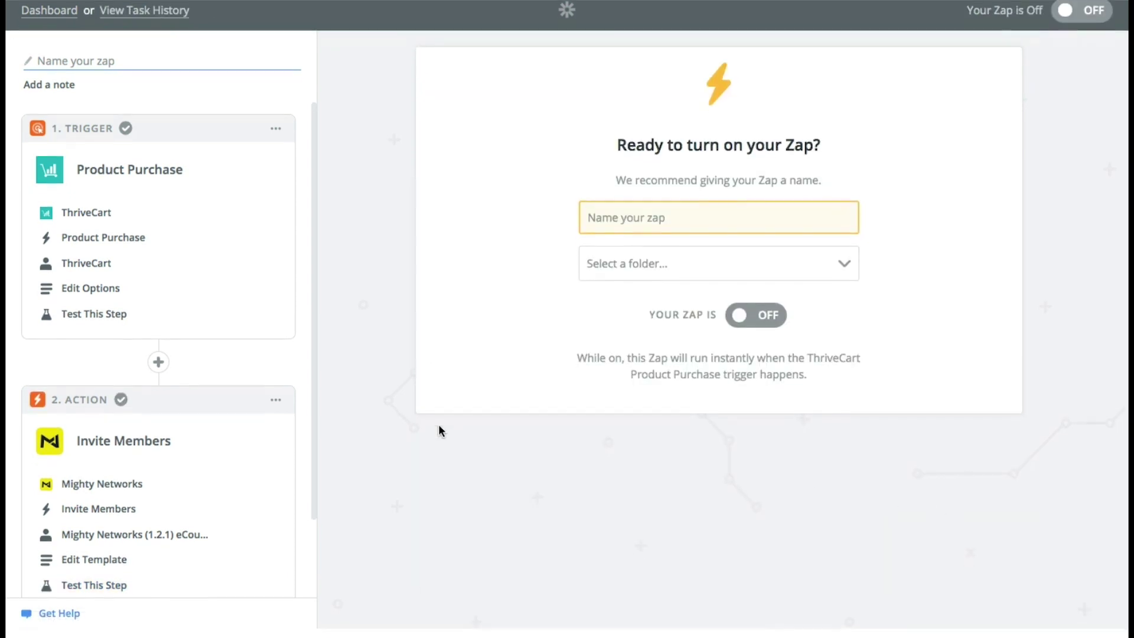
- Add an ActiveCampaign Create/Update Contact action using the eCourse Adventures account
scroll(169, 524, down, 3)
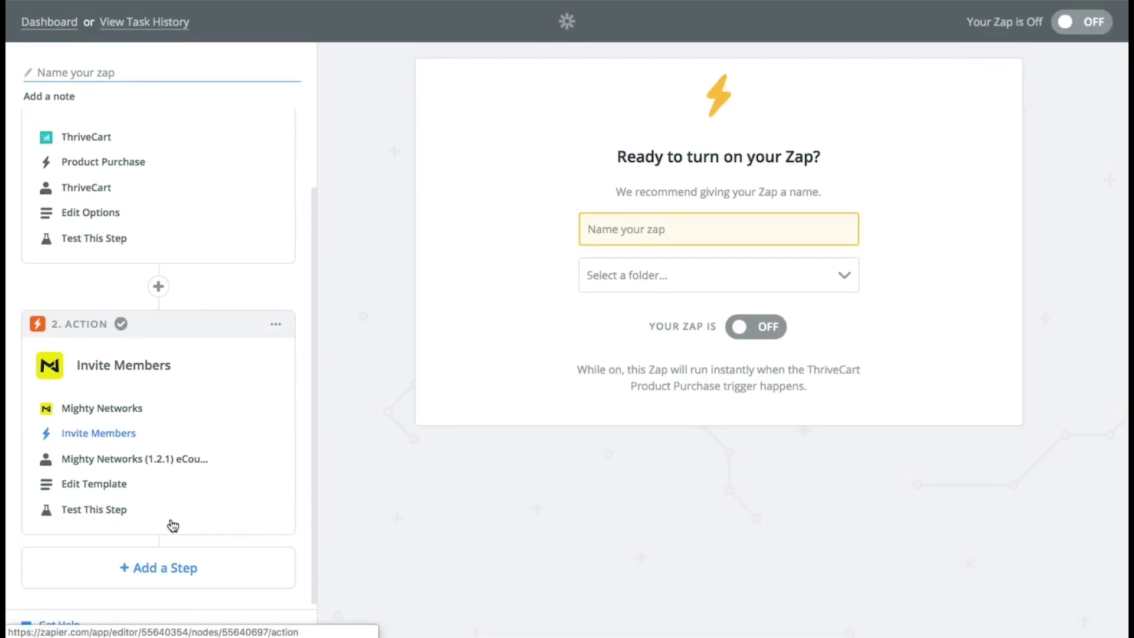
click(176, 566)
scroll(176, 566, down, 5)
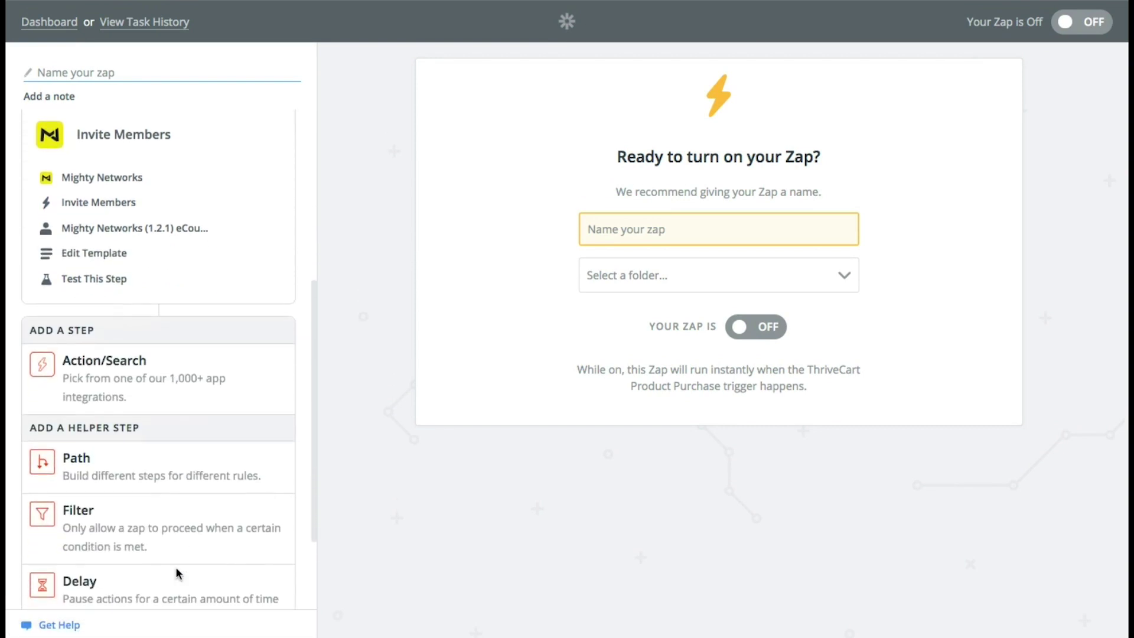
click(140, 366)
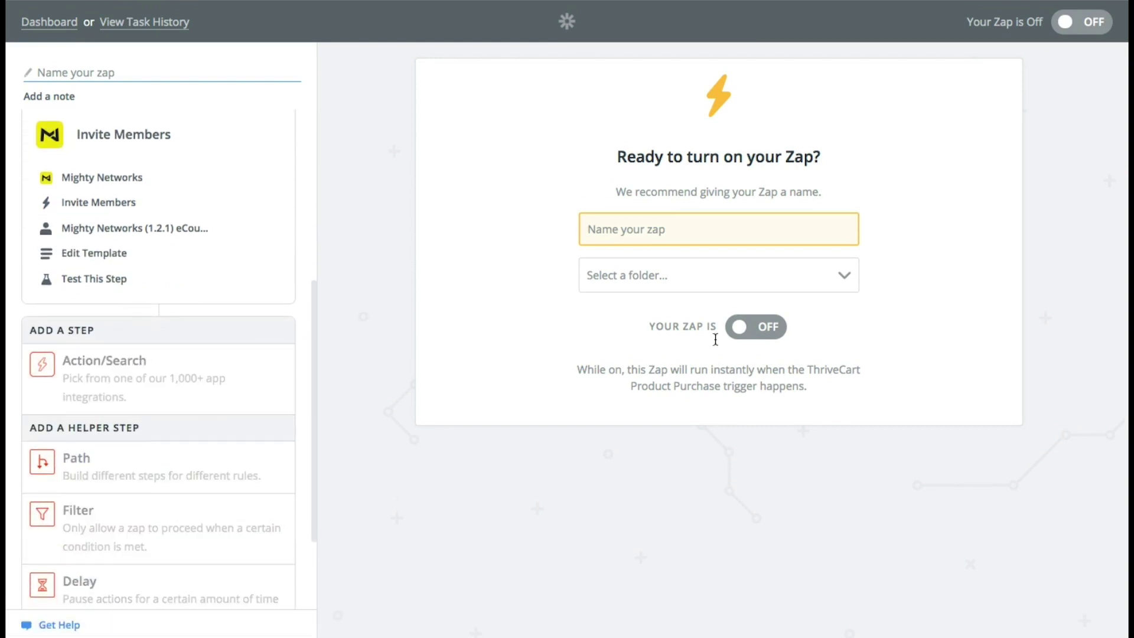
click(492, 287)
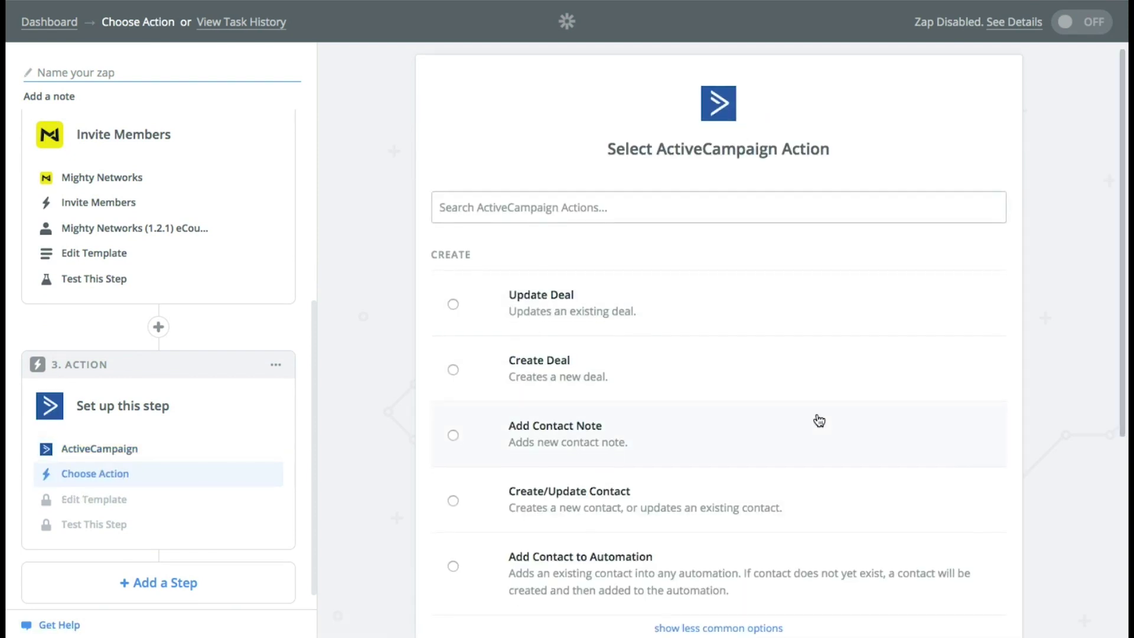
scroll(815, 420, down, 2)
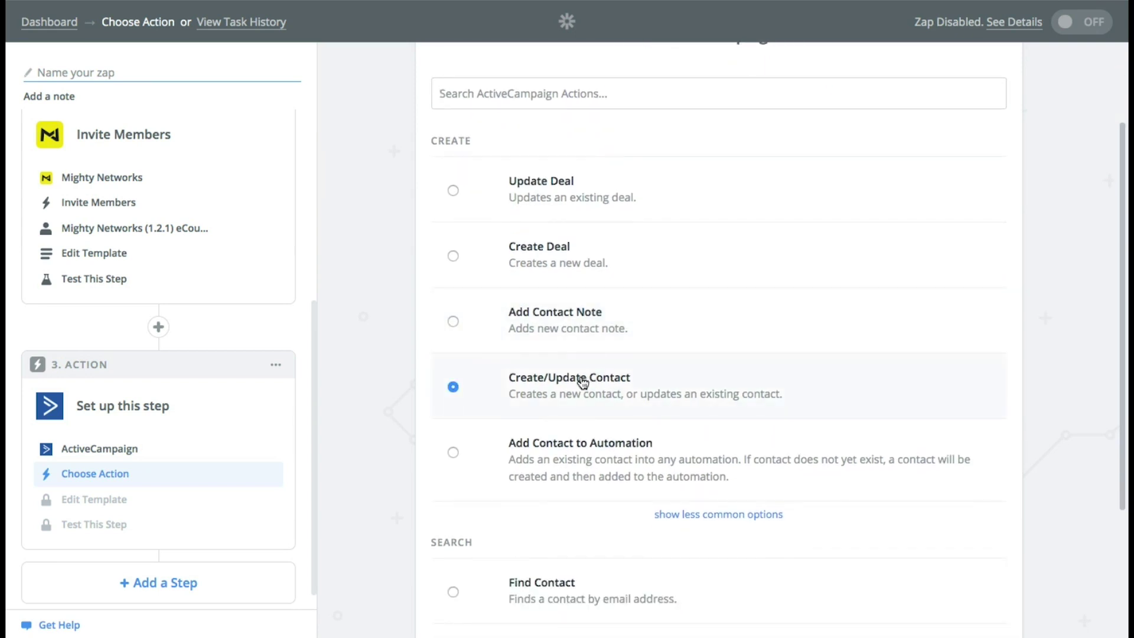
scroll(1008, 462, down, 3)
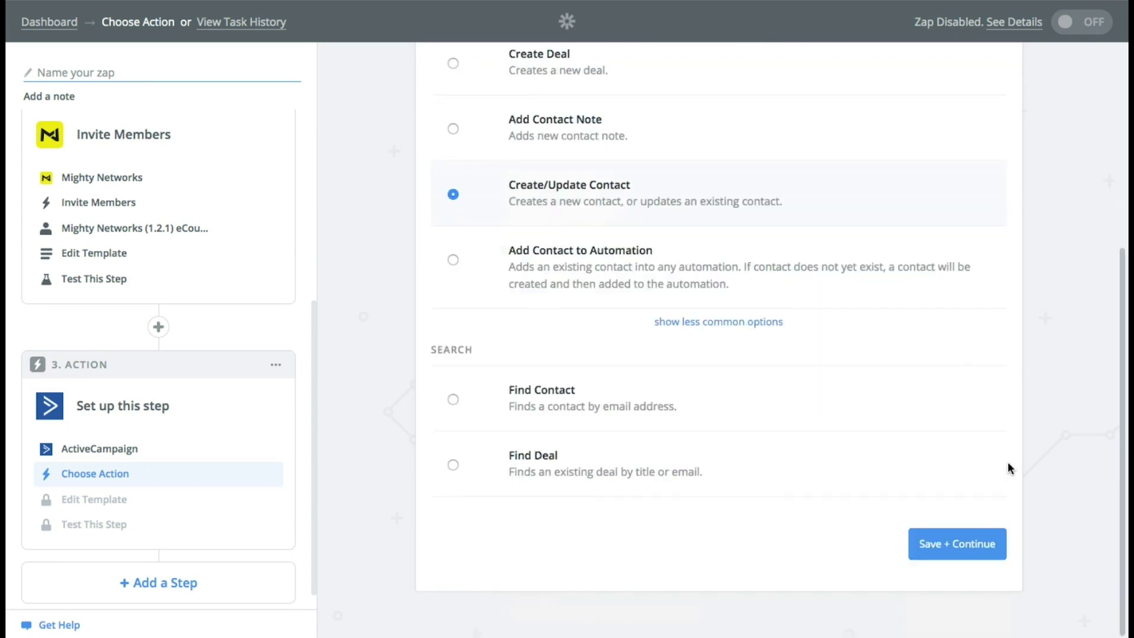
click(955, 544)
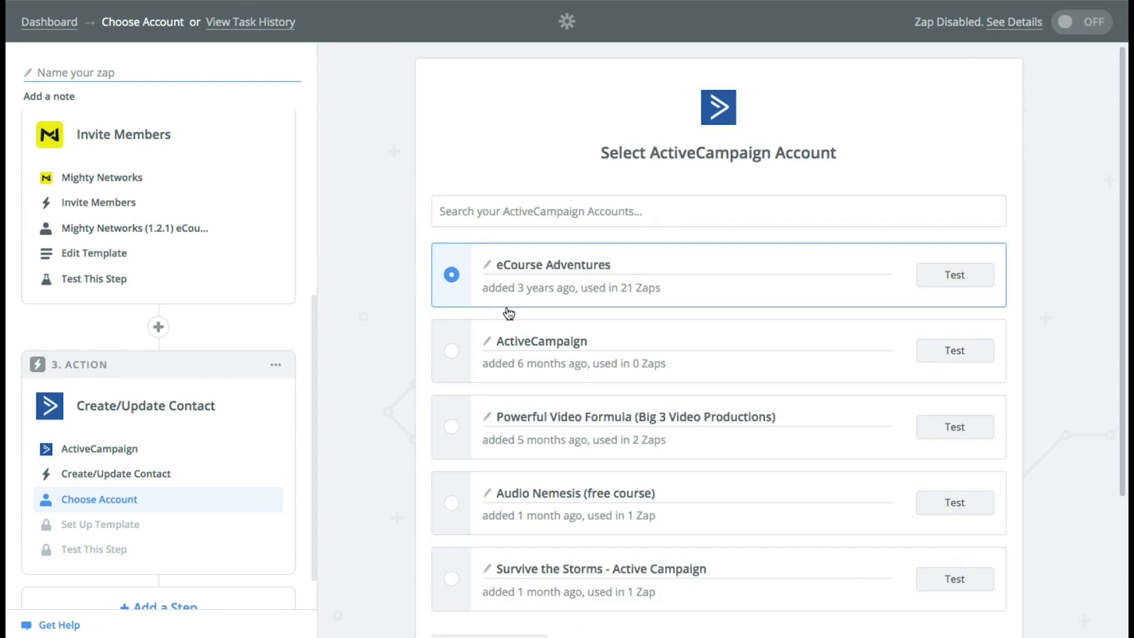
scroll(662, 431, down, 5)
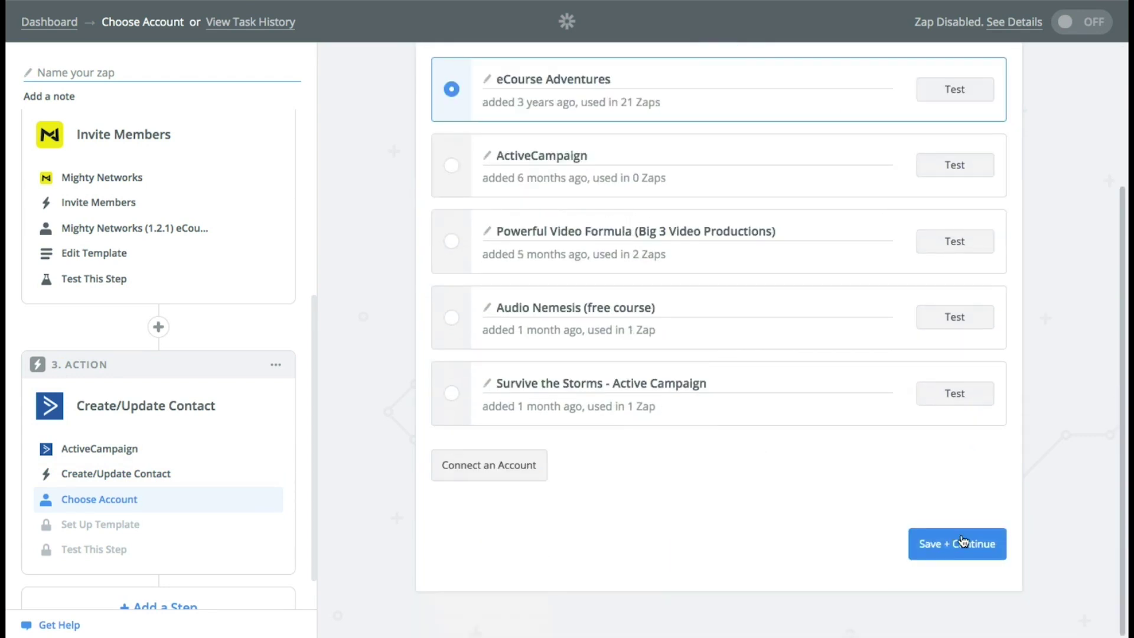
click(964, 539)
- Set the contact's list to GEA Mastermind Coaching Circle
scroll(723, 354, down, 2)
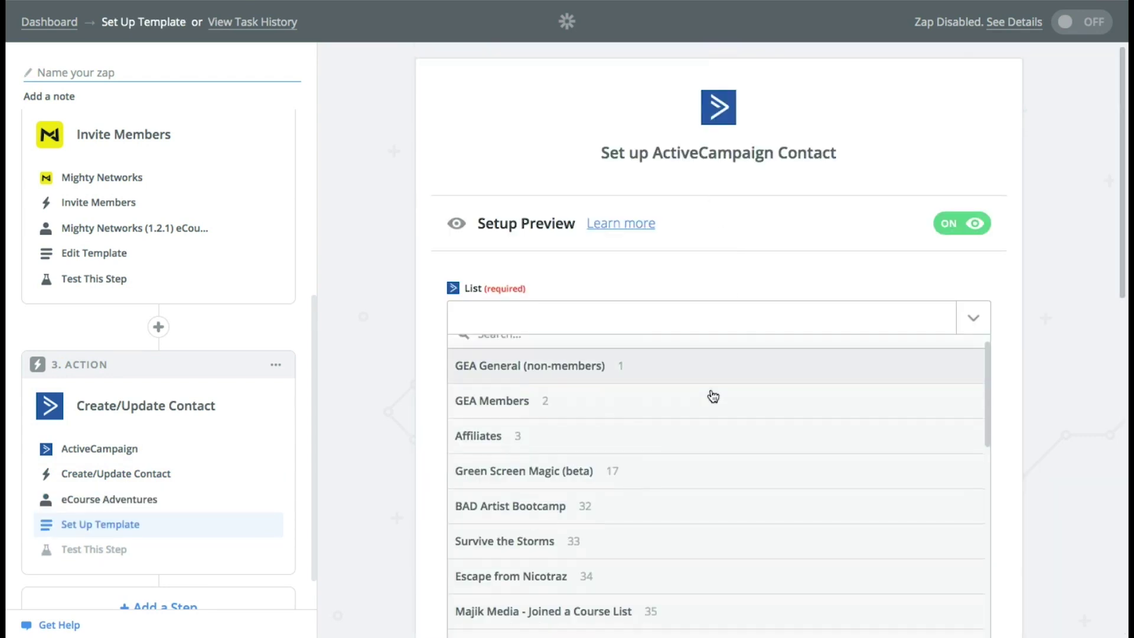
scroll(713, 395, down, 1)
scroll(713, 395, down, 2)
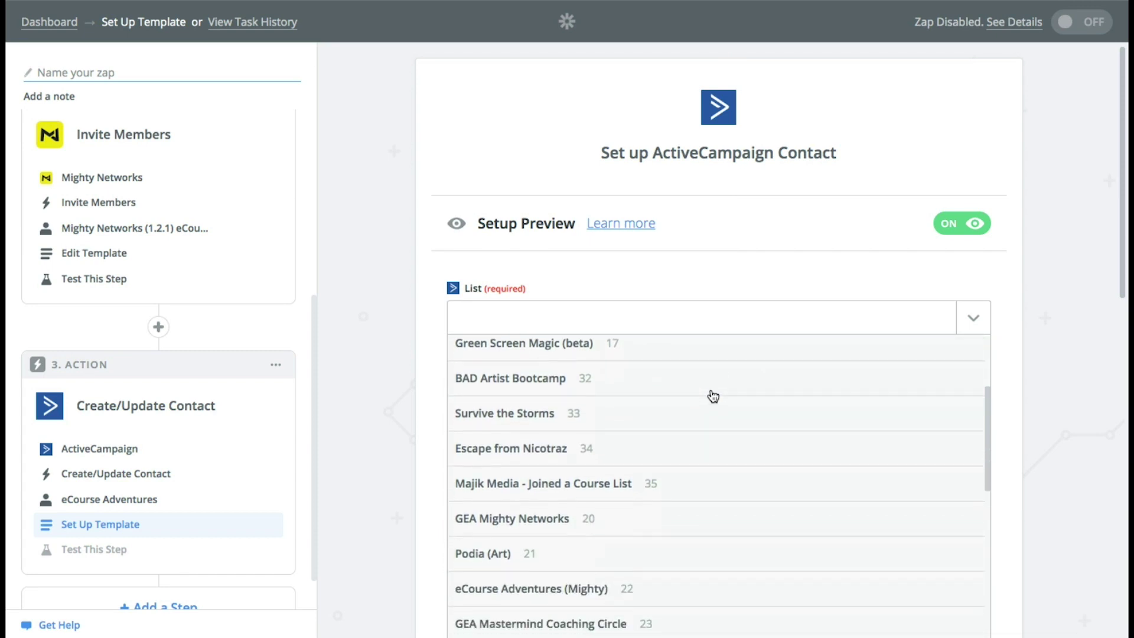
scroll(713, 395, down, 1)
scroll(713, 396, down, 1)
scroll(713, 396, down, 1)
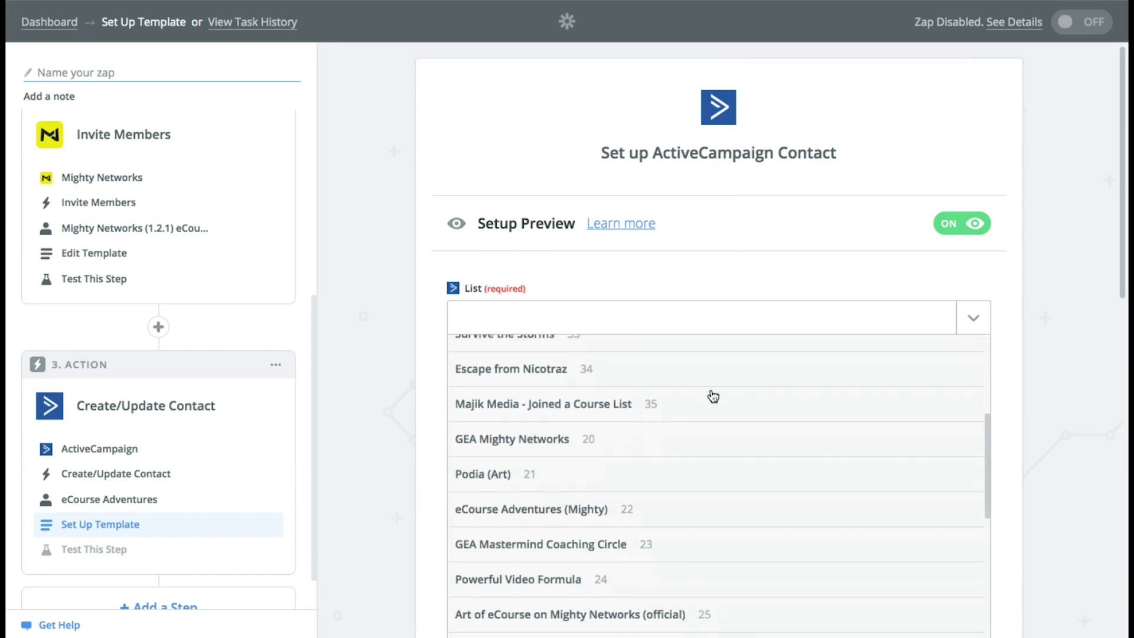
click(542, 546)
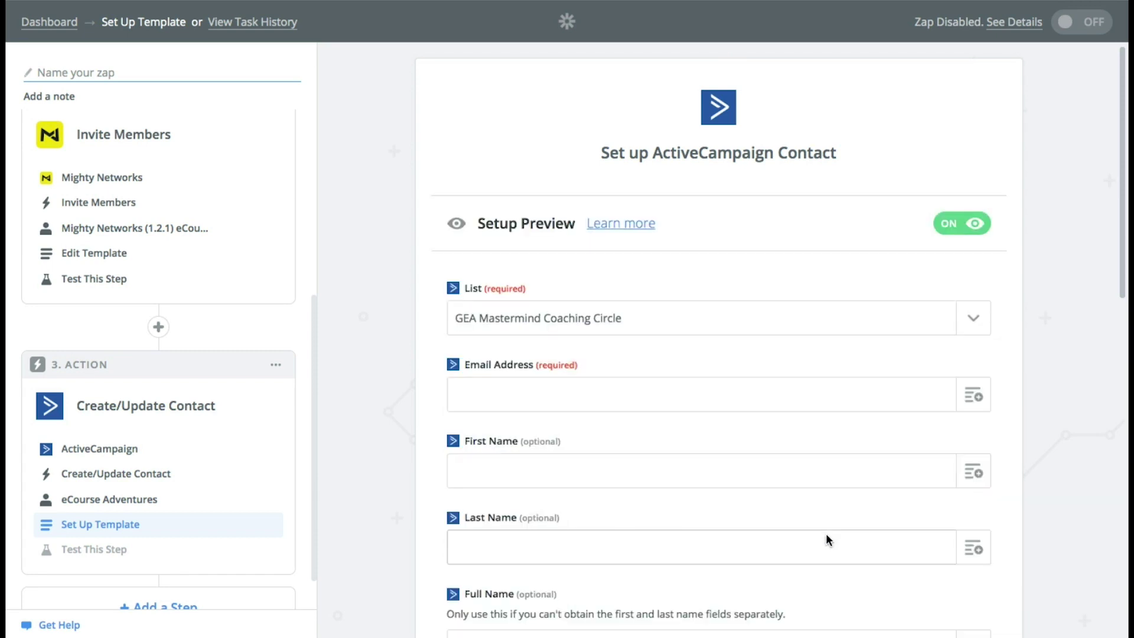
- Map Email Address to Customer Email and First Name to Customer Name, then continue
click(973, 395)
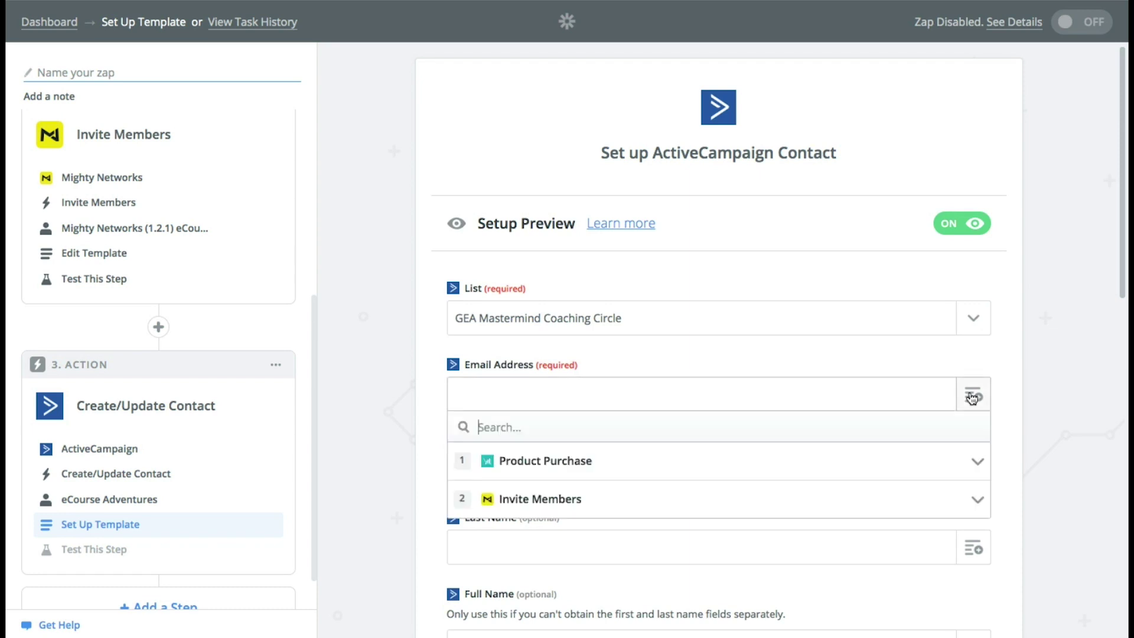
click(645, 466)
click(647, 532)
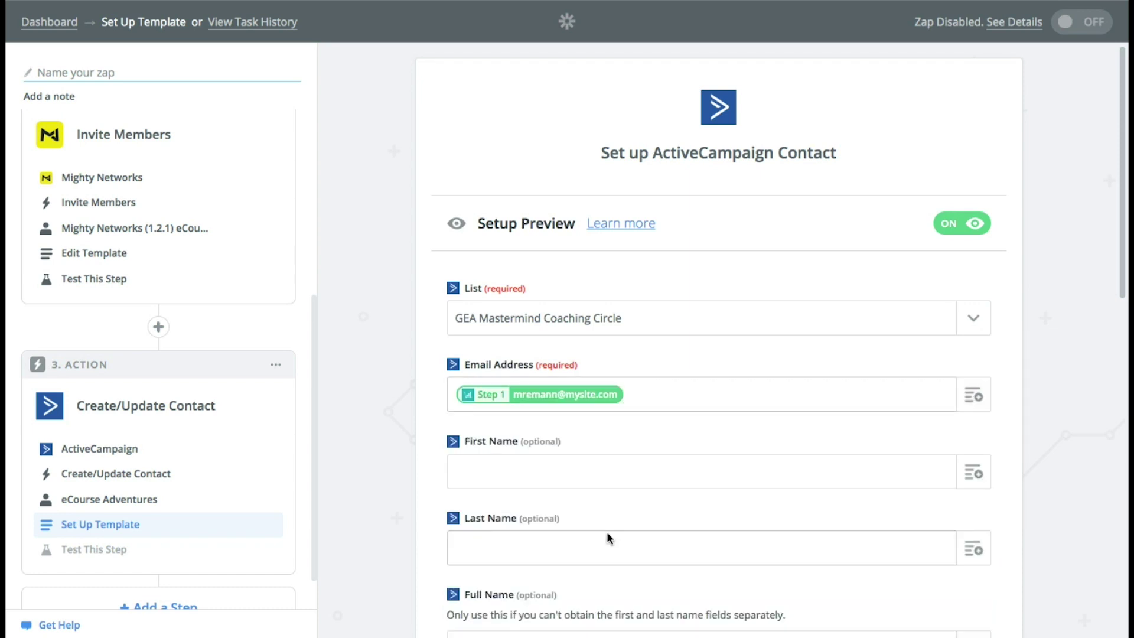
click(973, 472)
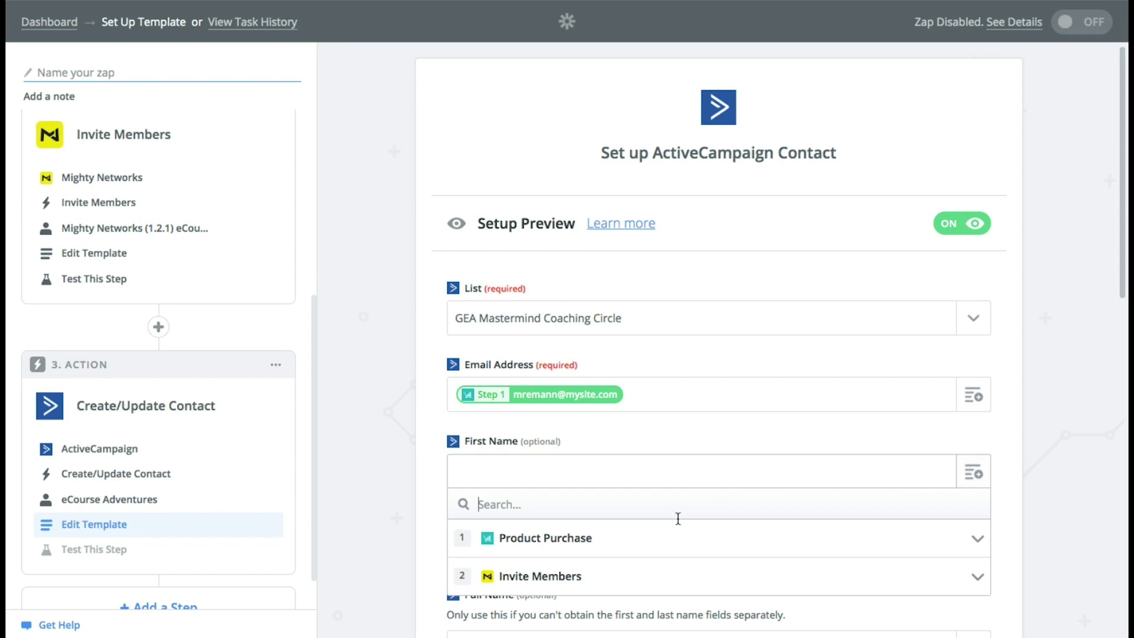
click(618, 544)
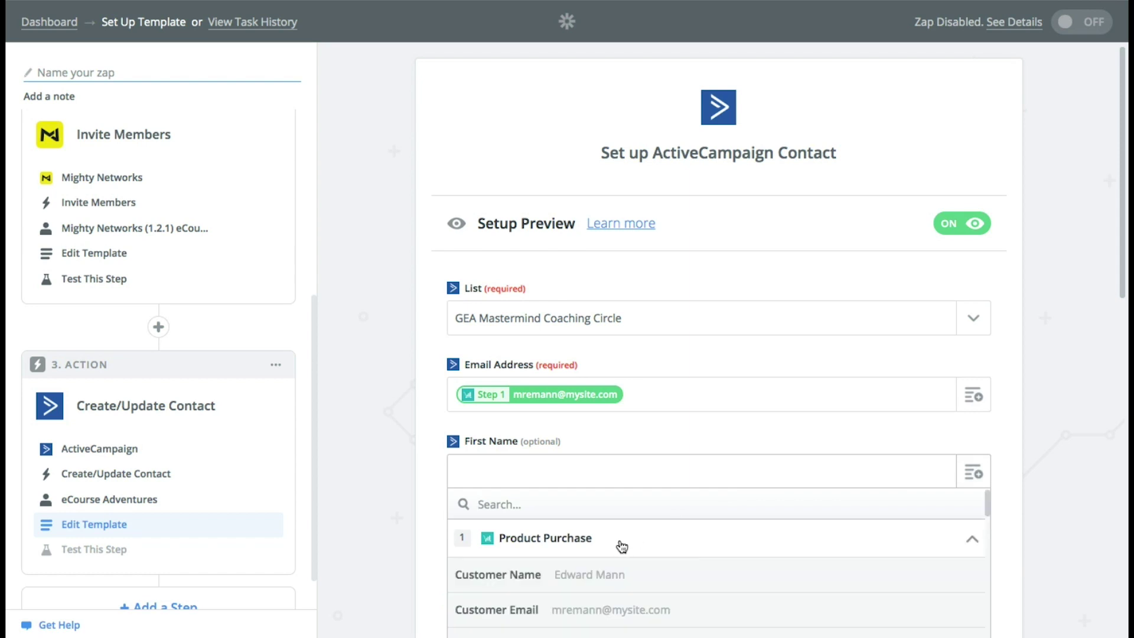
click(672, 580)
scroll(671, 578, down, 10)
scroll(670, 578, down, 3)
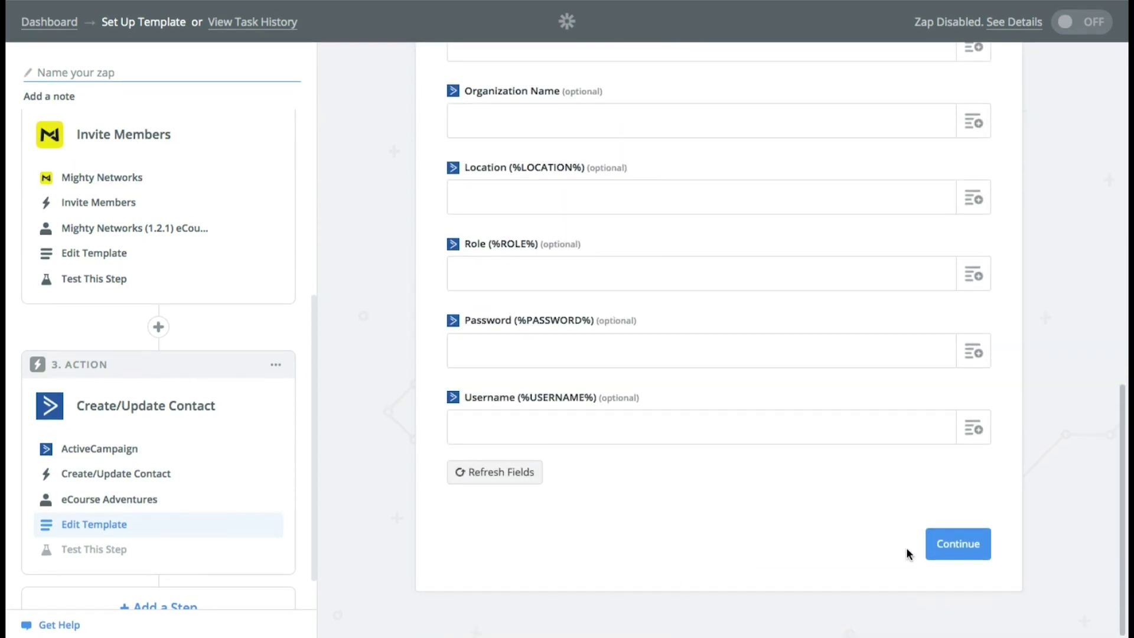
click(945, 555)
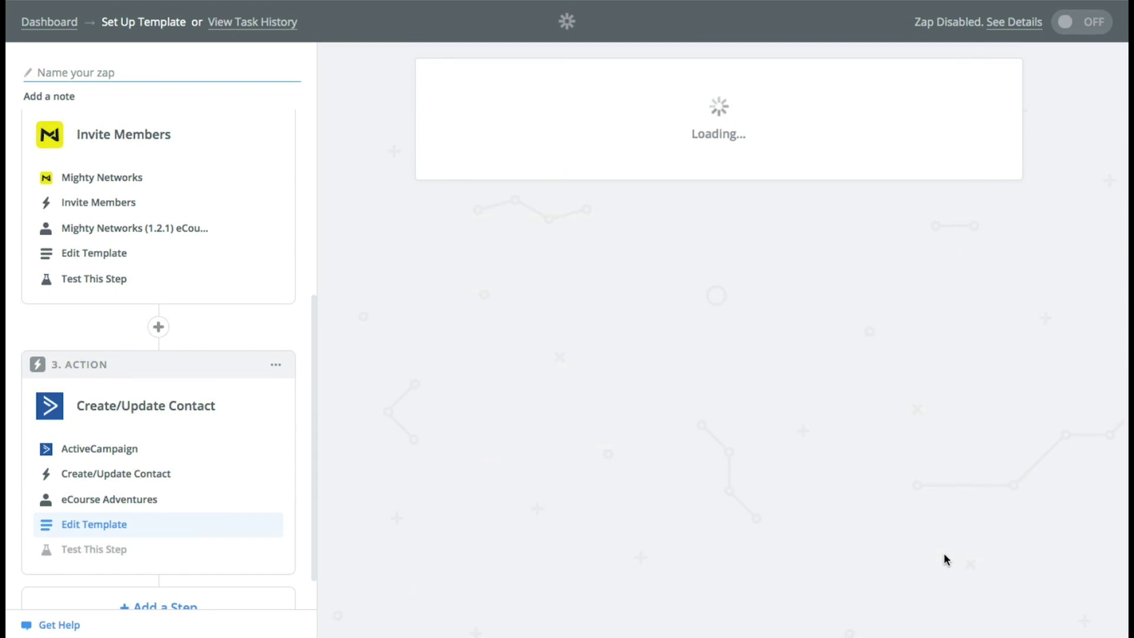
- Send a test contact to ActiveCampaign, confirm 'Contact added', and finish the step
scroll(943, 558, down, 3)
scroll(823, 585, down, 1)
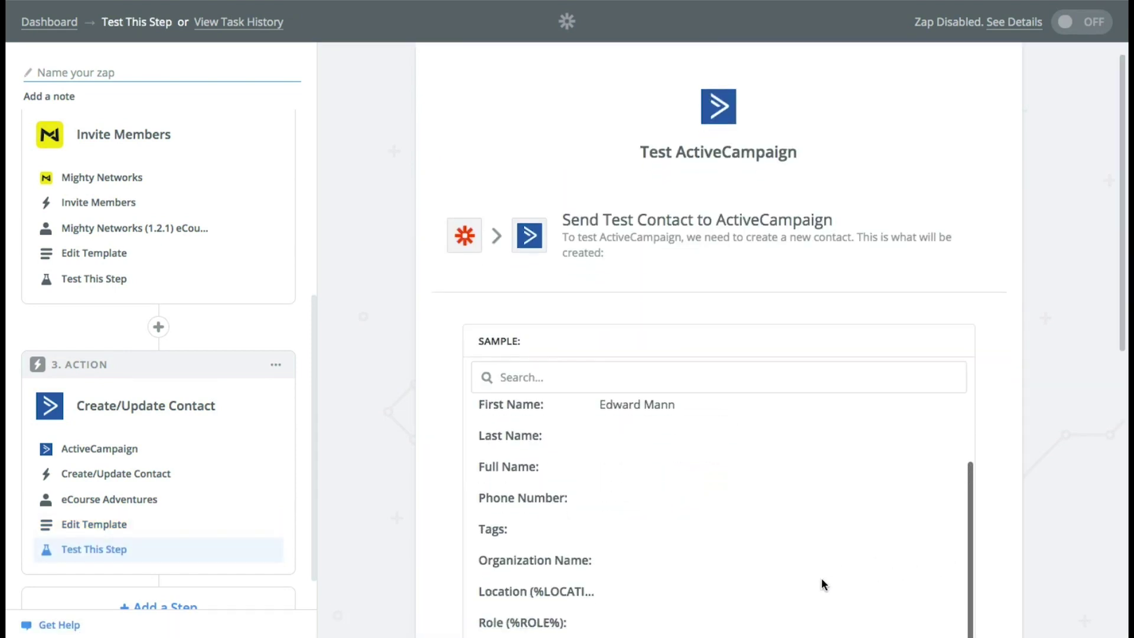
scroll(821, 578, down, 5)
scroll(820, 573, down, 2)
click(881, 509)
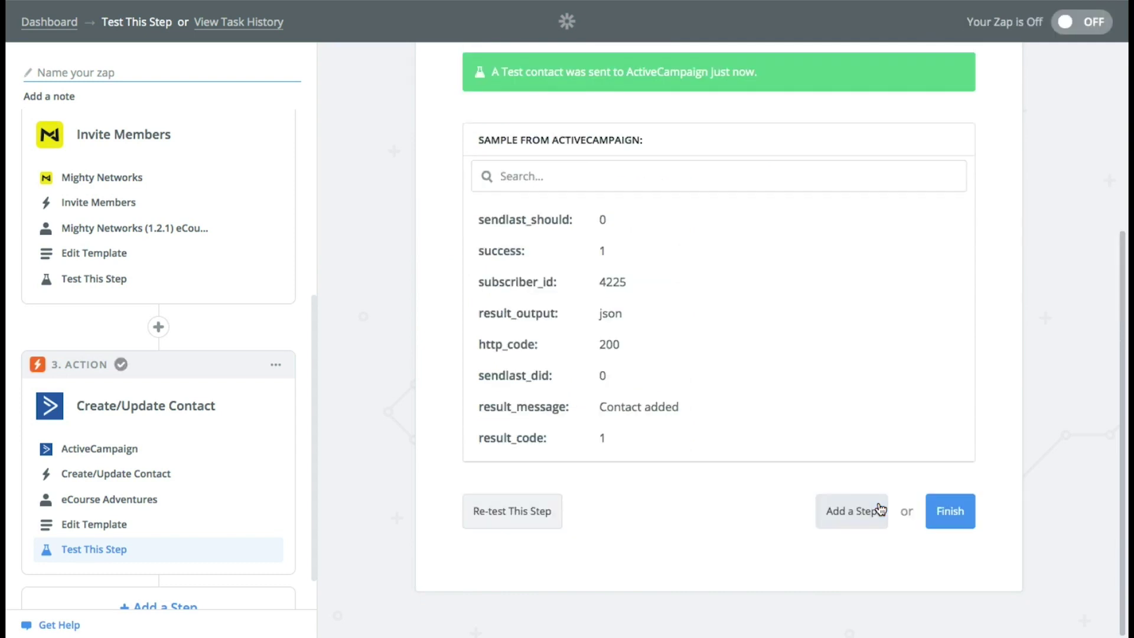
click(951, 512)
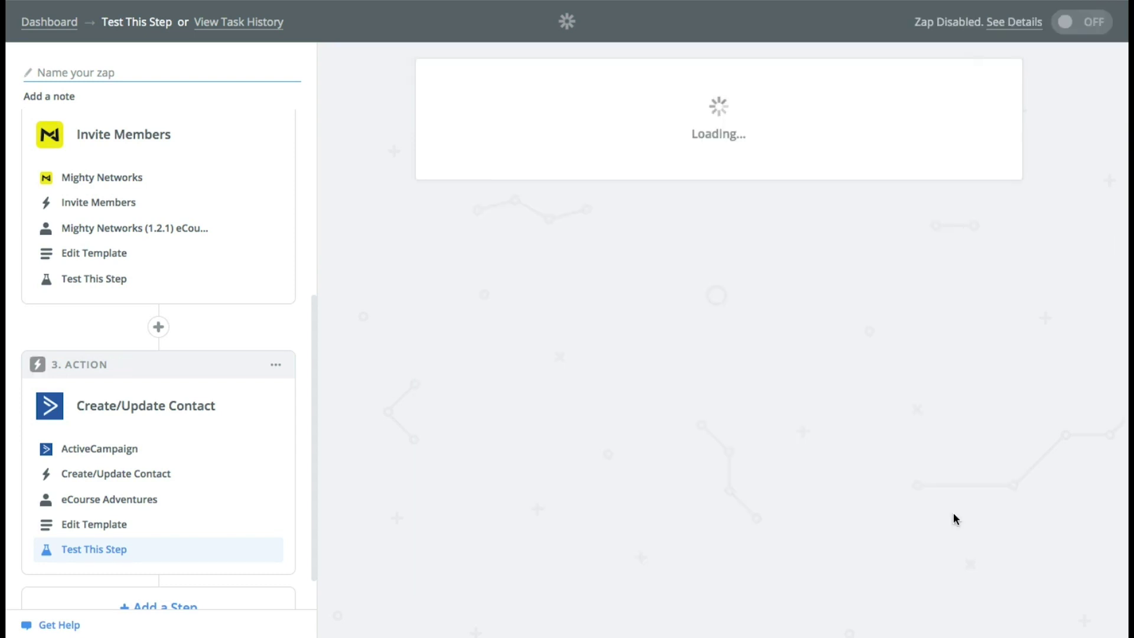
- Name the zap 'Joins Mastermind' and flip its toggle to on
click(658, 228)
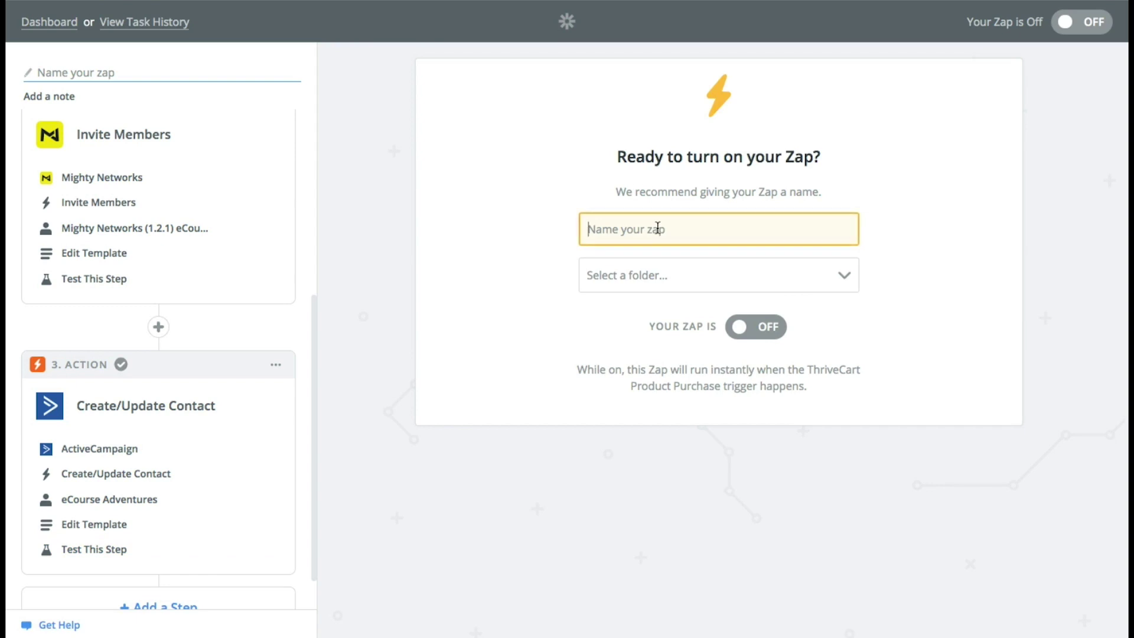
text(Joins Masterm)
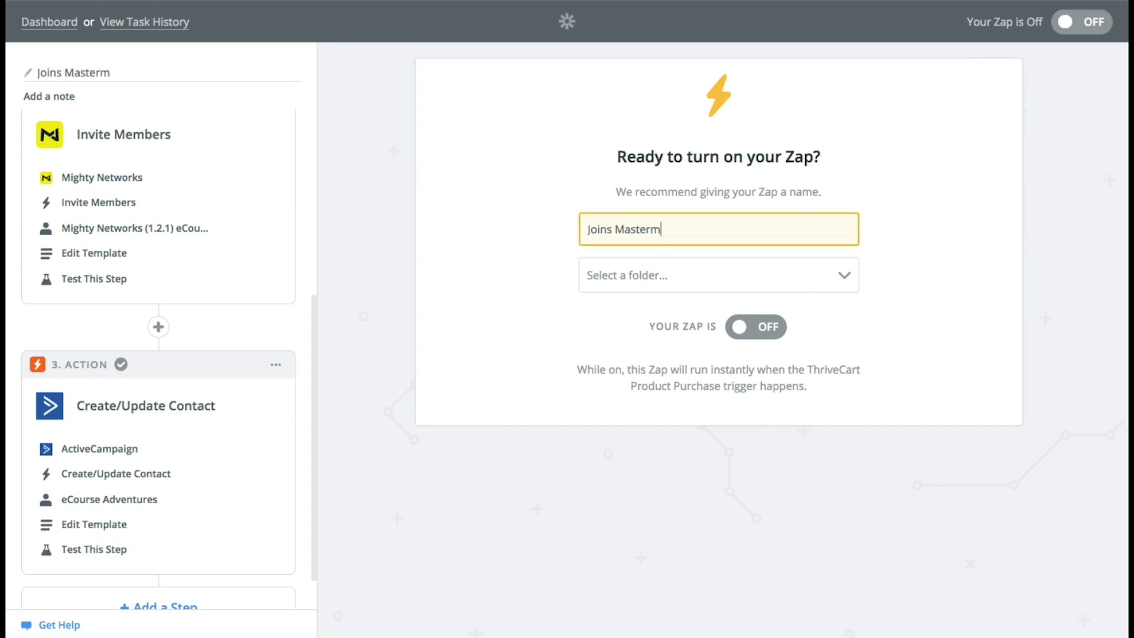
text(ind)
click(759, 335)
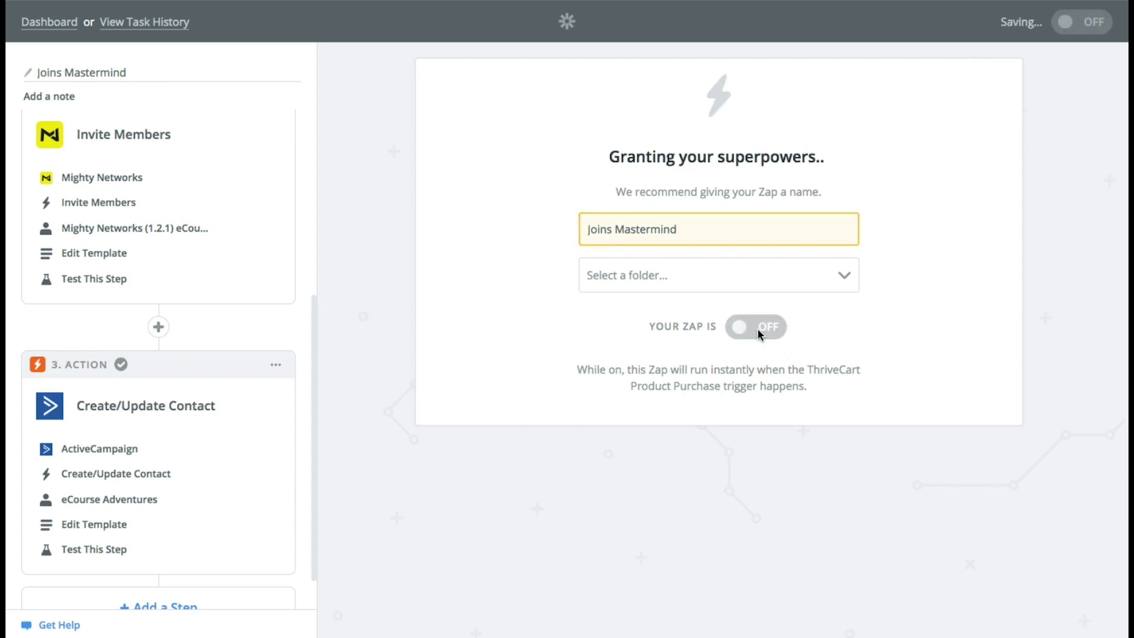